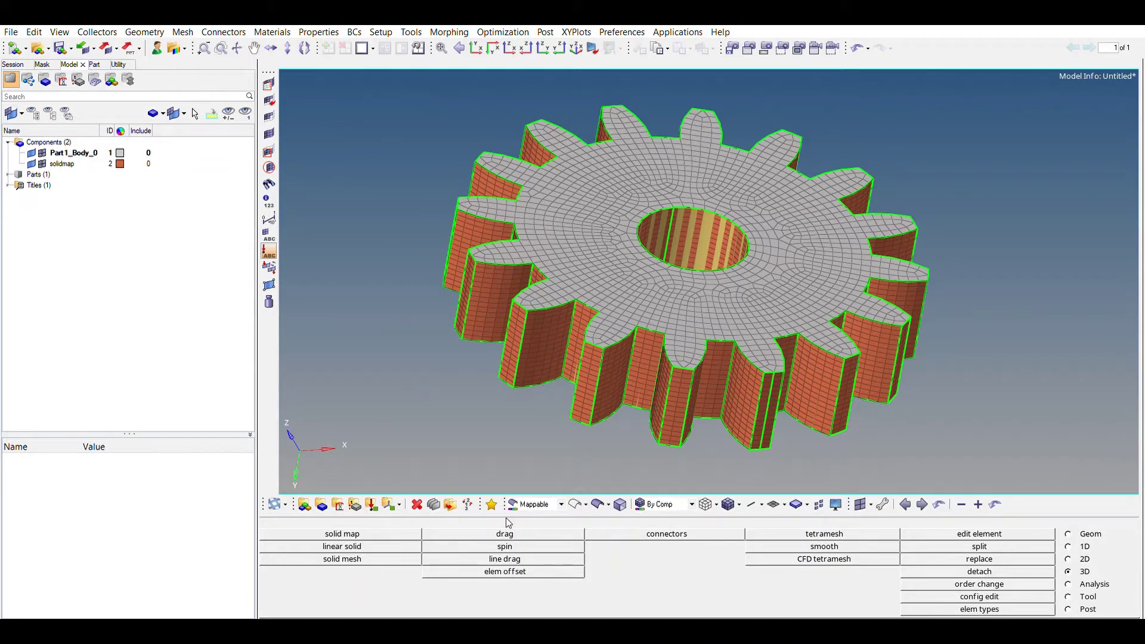
Step: Delete the Part1_Body_0 geometry component, leaving only the solidmap hex mesh
click(417, 504)
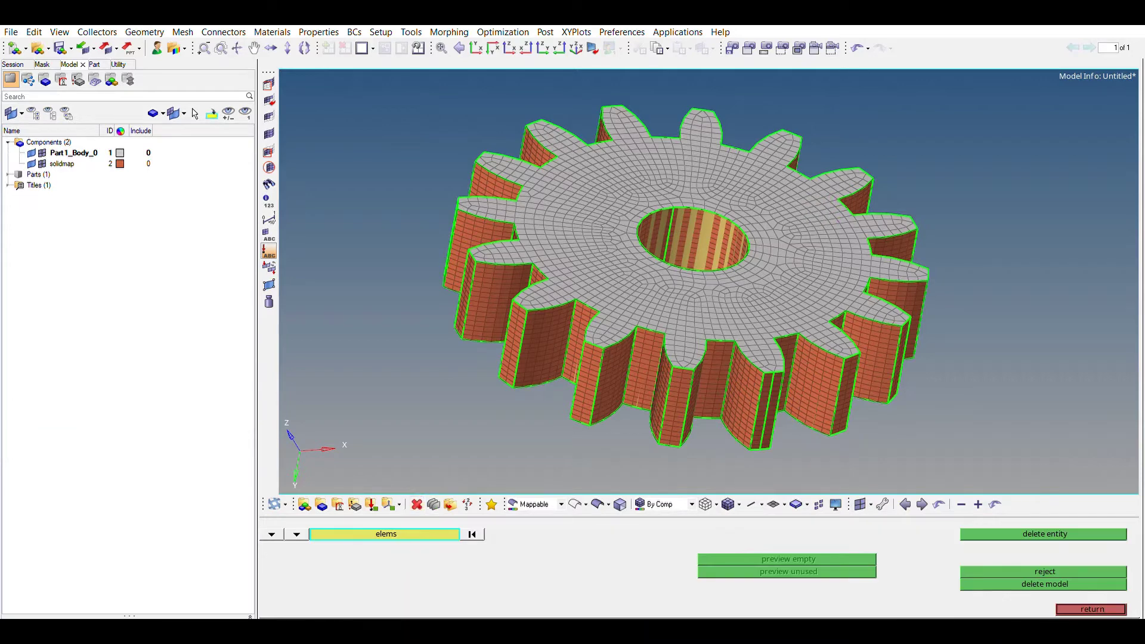
shift+drag(387, 71, 980, 495)
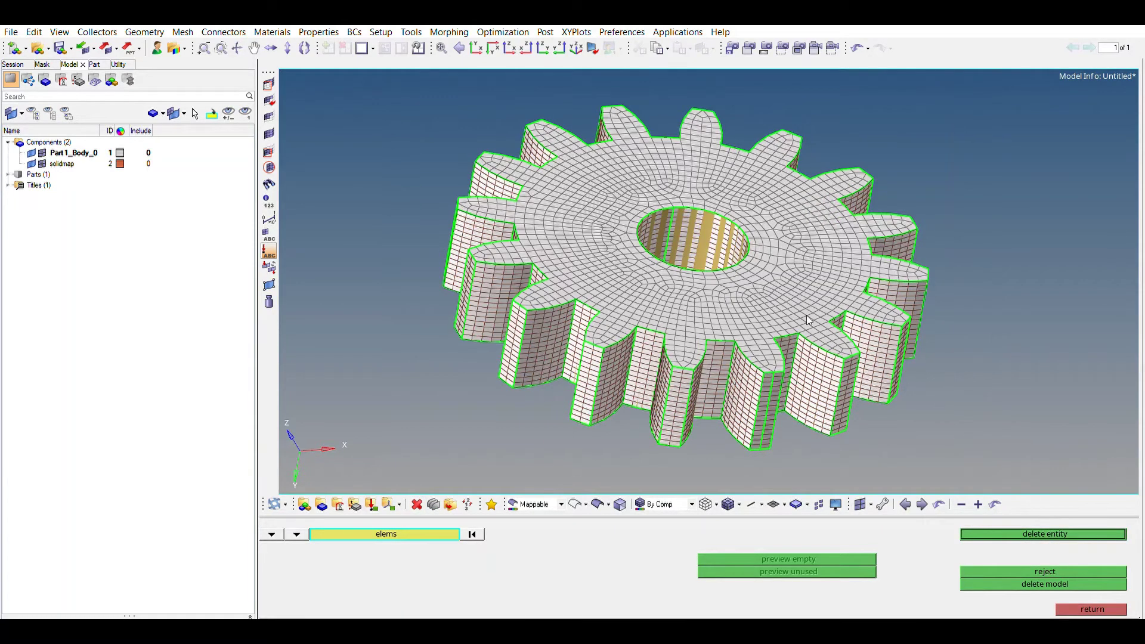
click(1120, 608)
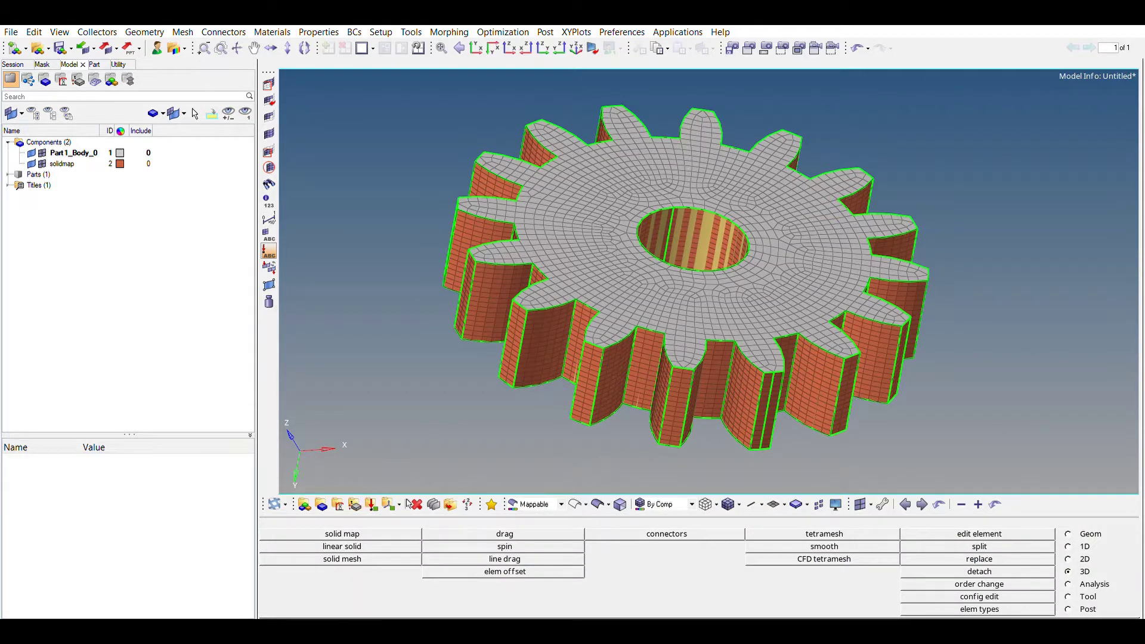
click(417, 504)
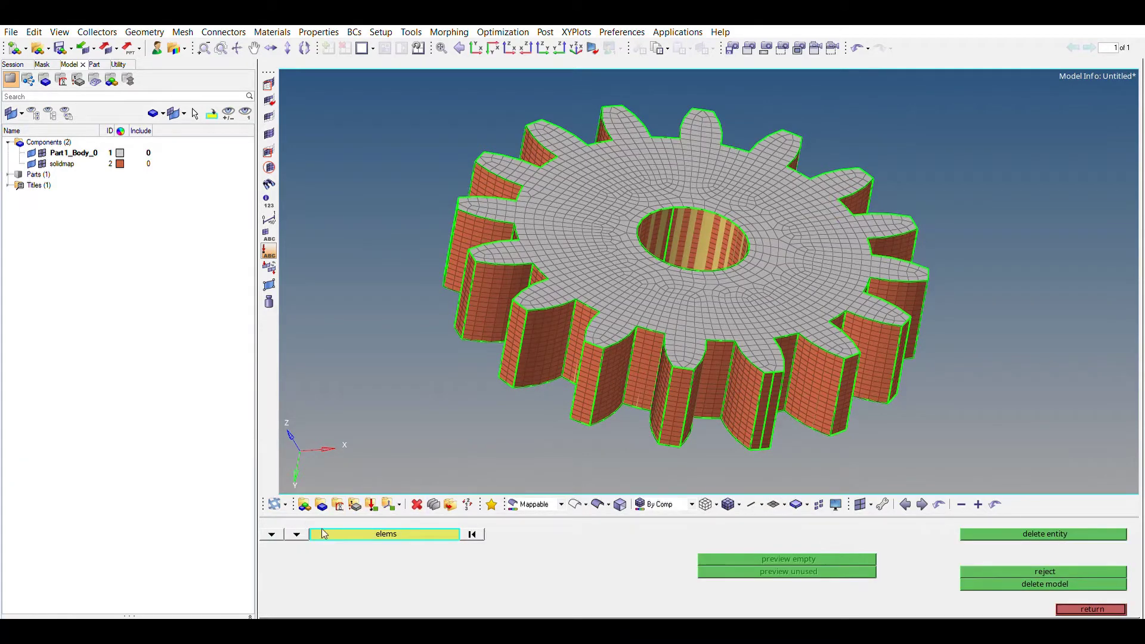
click(272, 533)
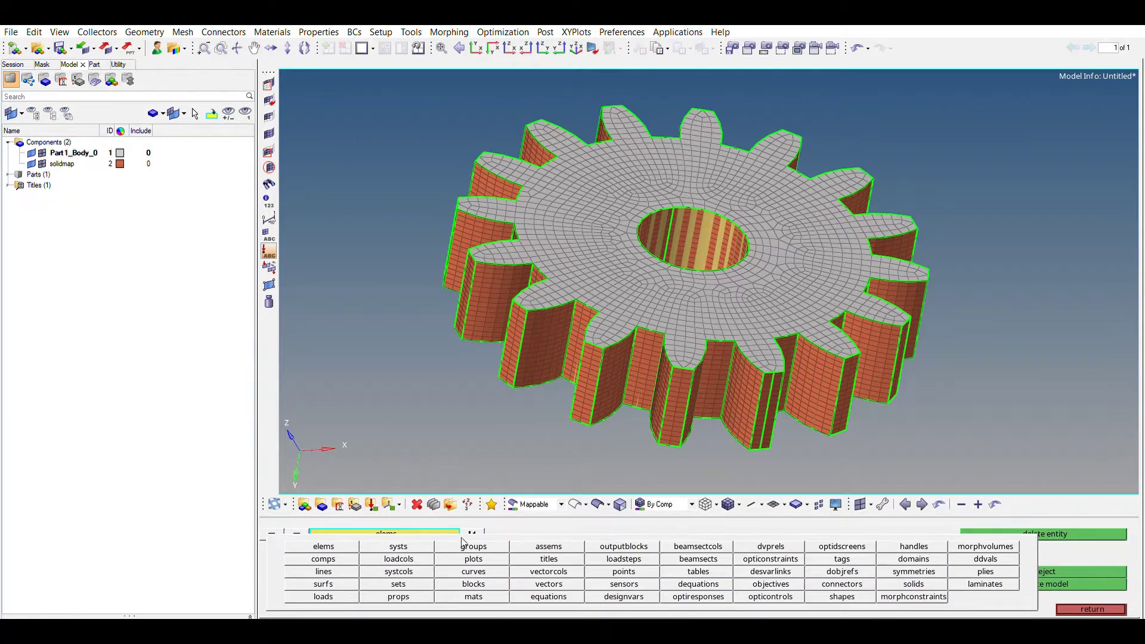
click(424, 533)
click(73, 153)
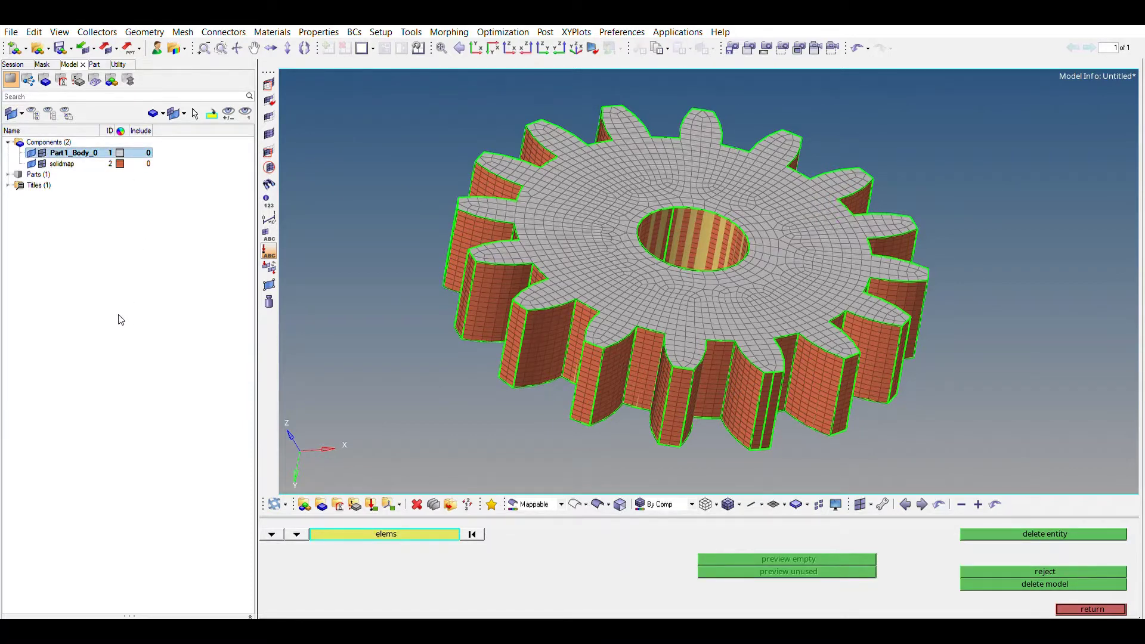
key(Delete)
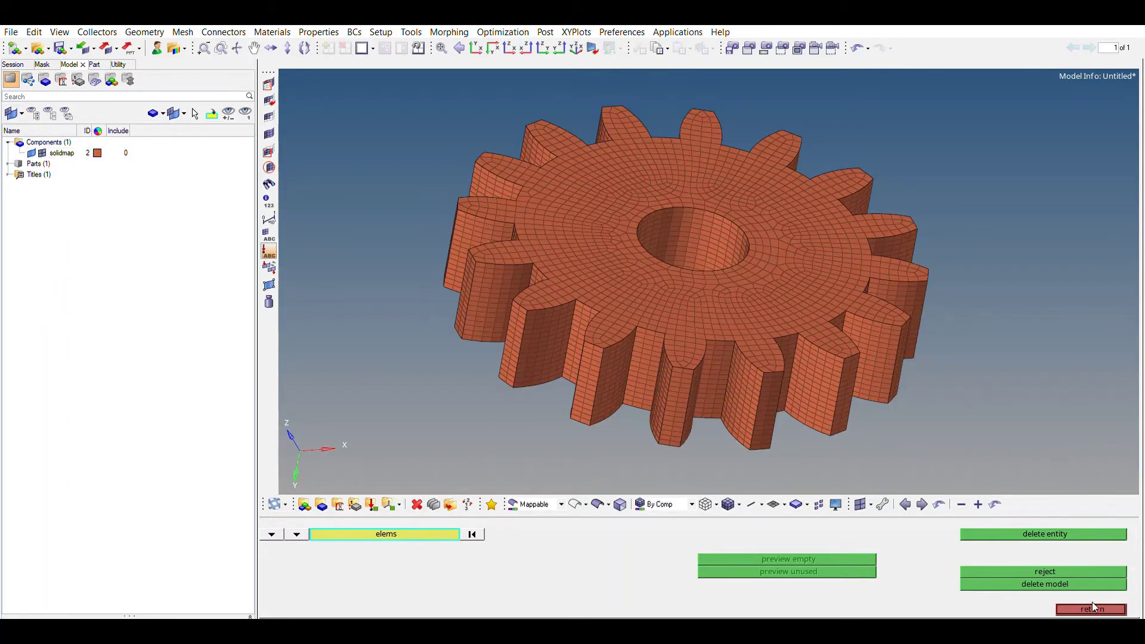
click(1091, 608)
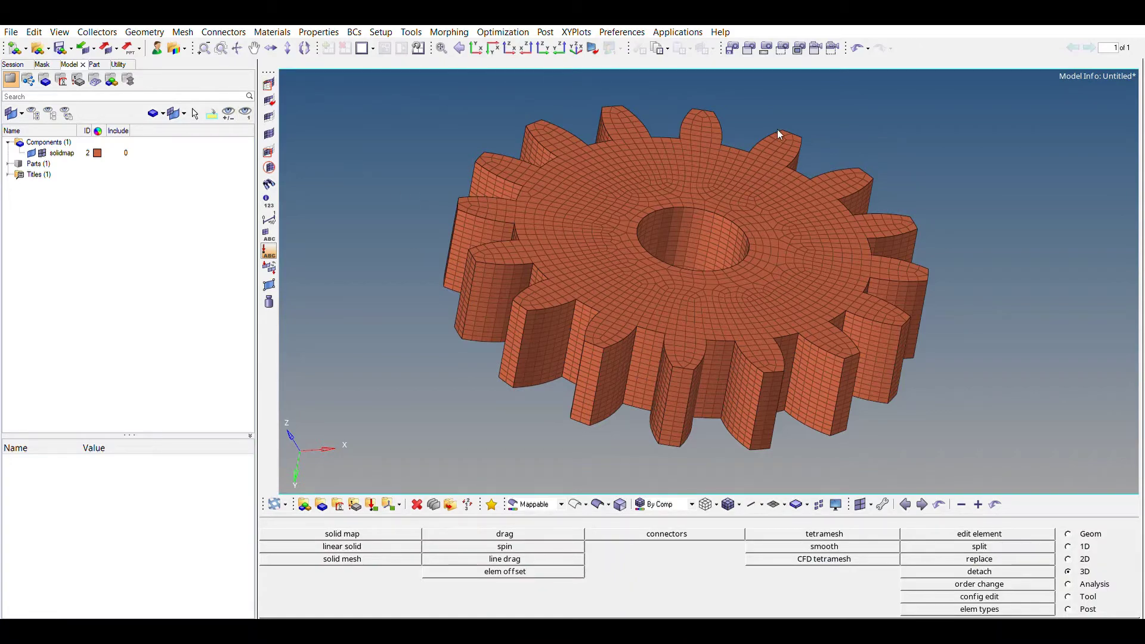
Step: Tilt the gear toward a top-down view, zoom out, and switch to the Geom page
mouse_move(777, 129)
ctrl+mouse_down()
mouse_move(733, 374)
mouse_move(719, 197)
ctrl+mouse_up()
scroll(733, 374, down, 2)
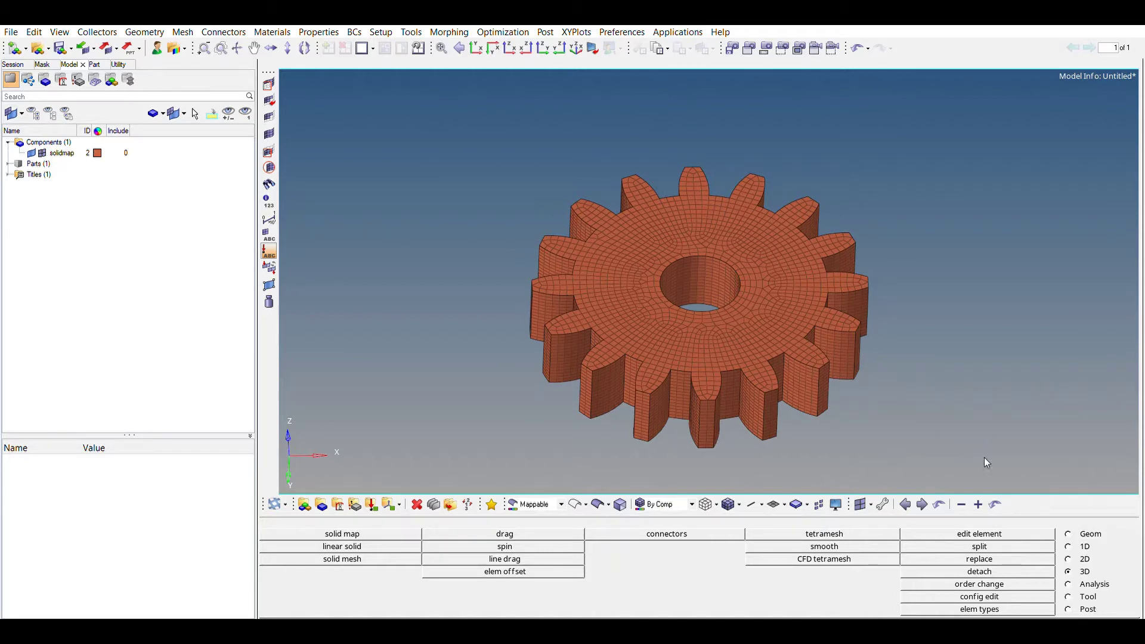
click(1083, 532)
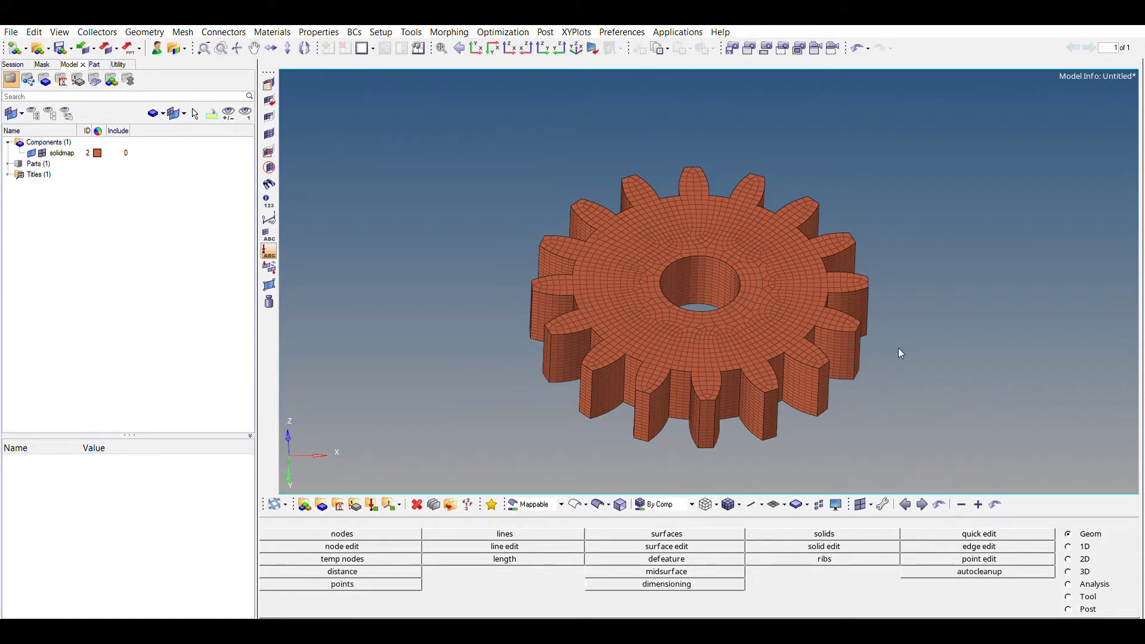
Step: Create an ISOTROPIC material named 'Steel' with the MAT1 card image
click(356, 502)
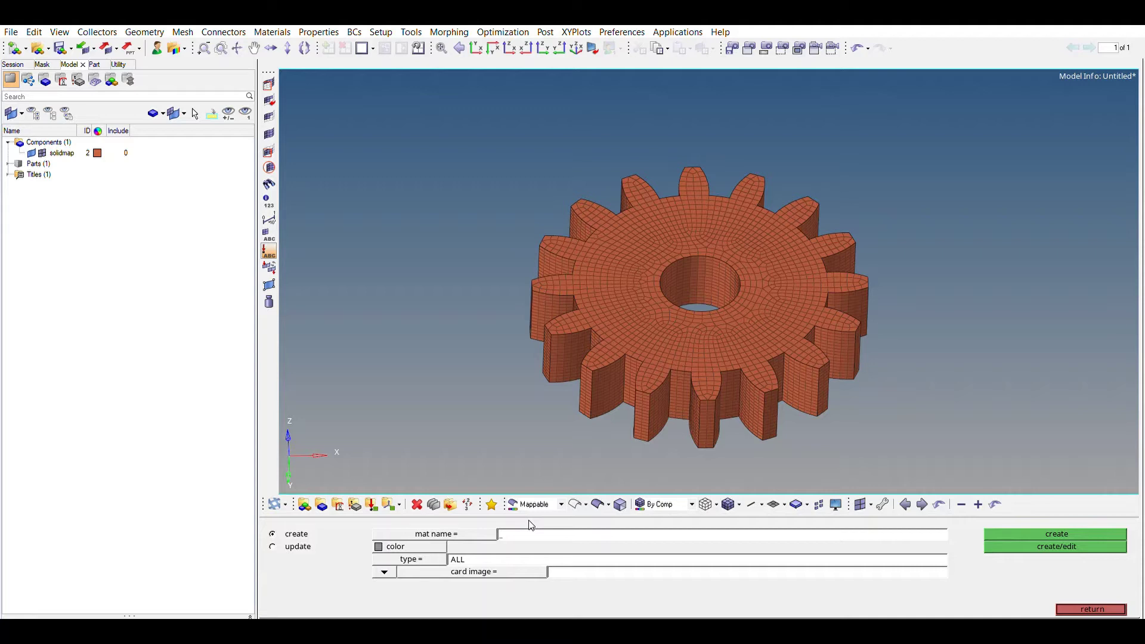
text(Steel)
click(496, 559)
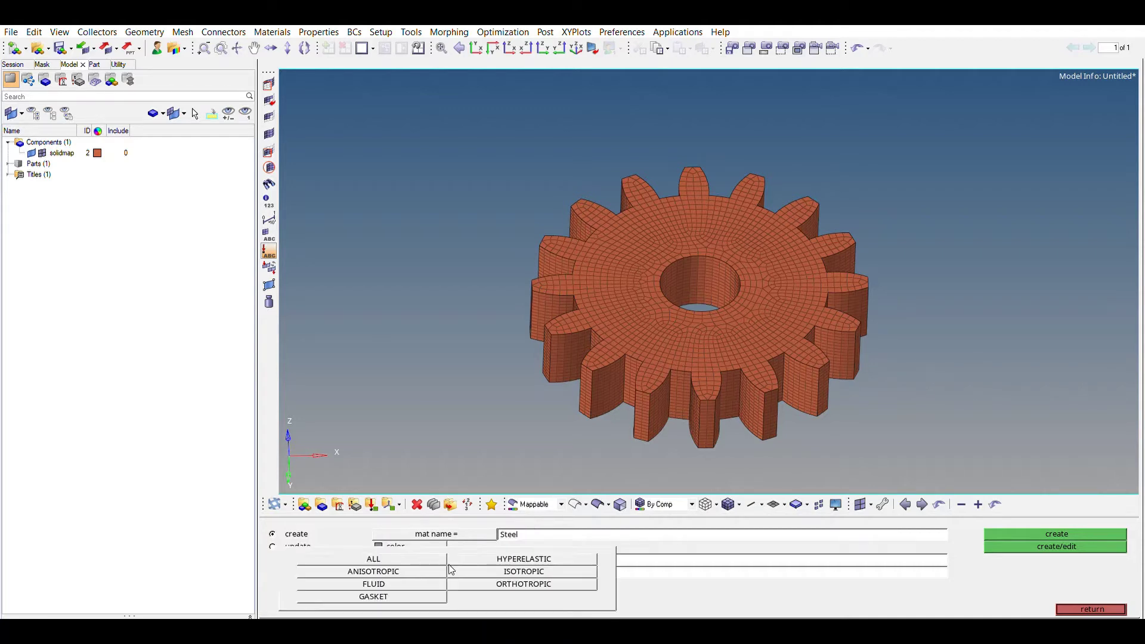
click(507, 563)
click(572, 572)
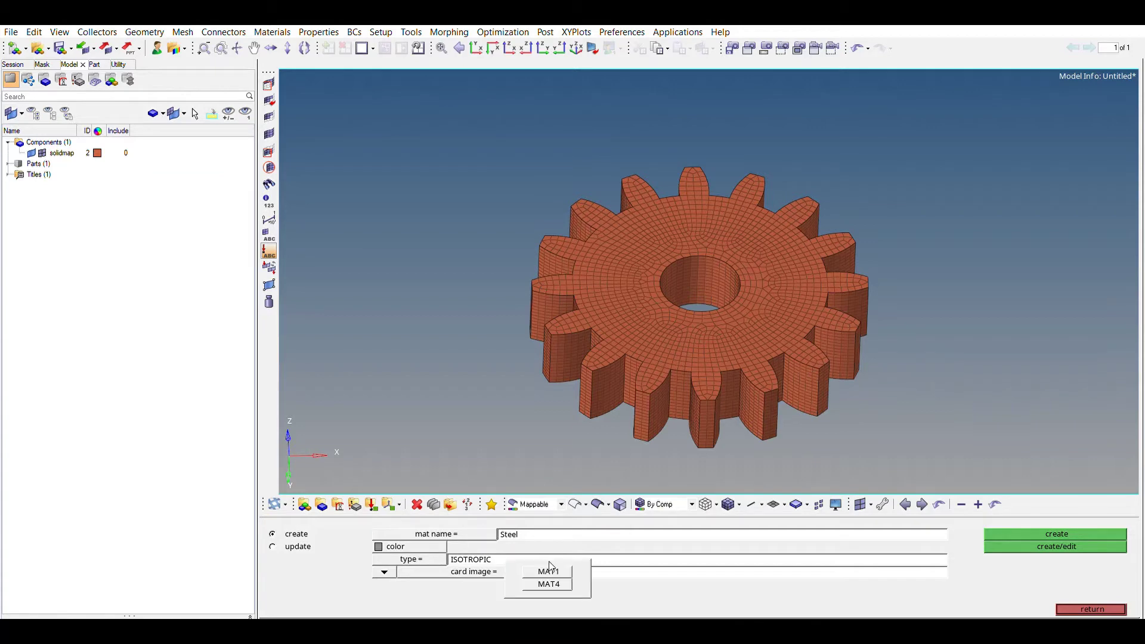
click(559, 566)
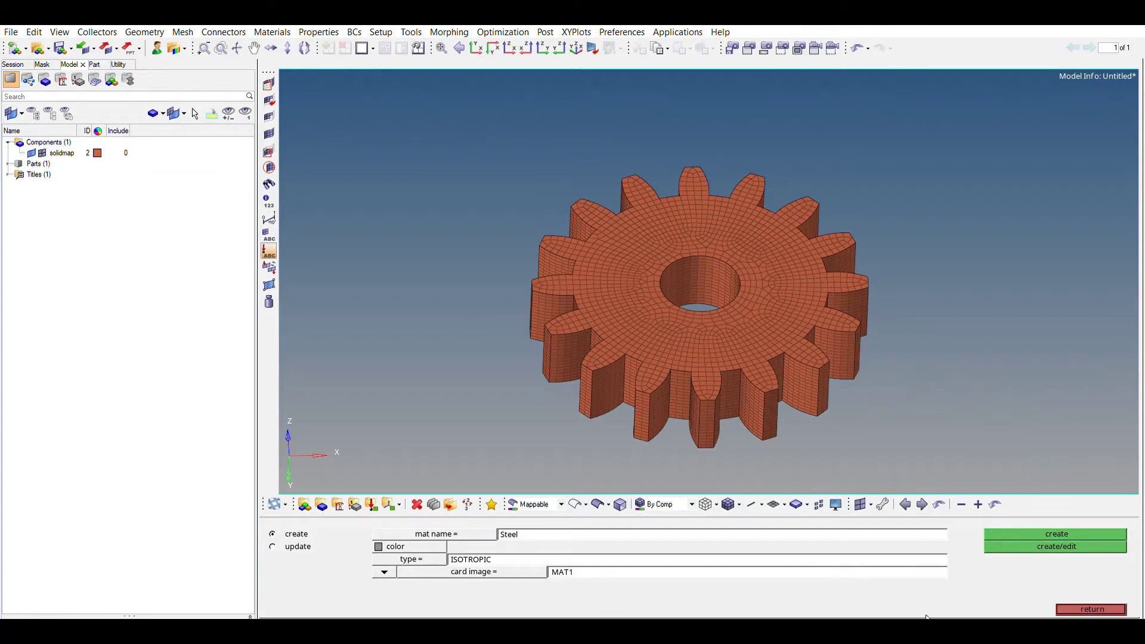
click(1072, 532)
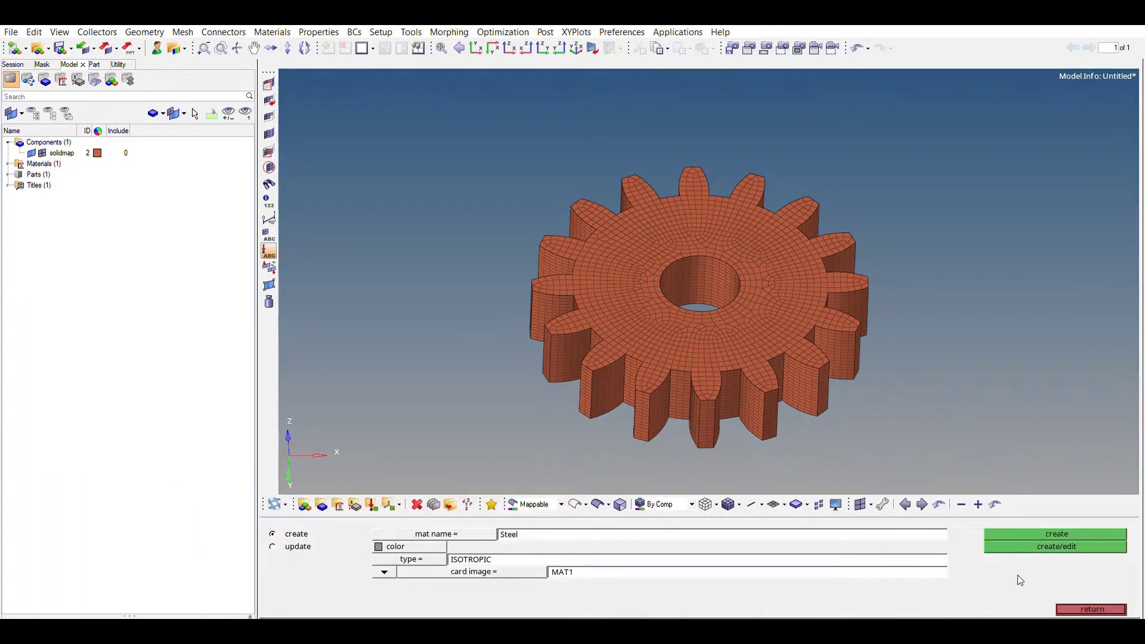
Step: Create a 3D PSOLID property named 'Solid' using the Steel material
click(1079, 608)
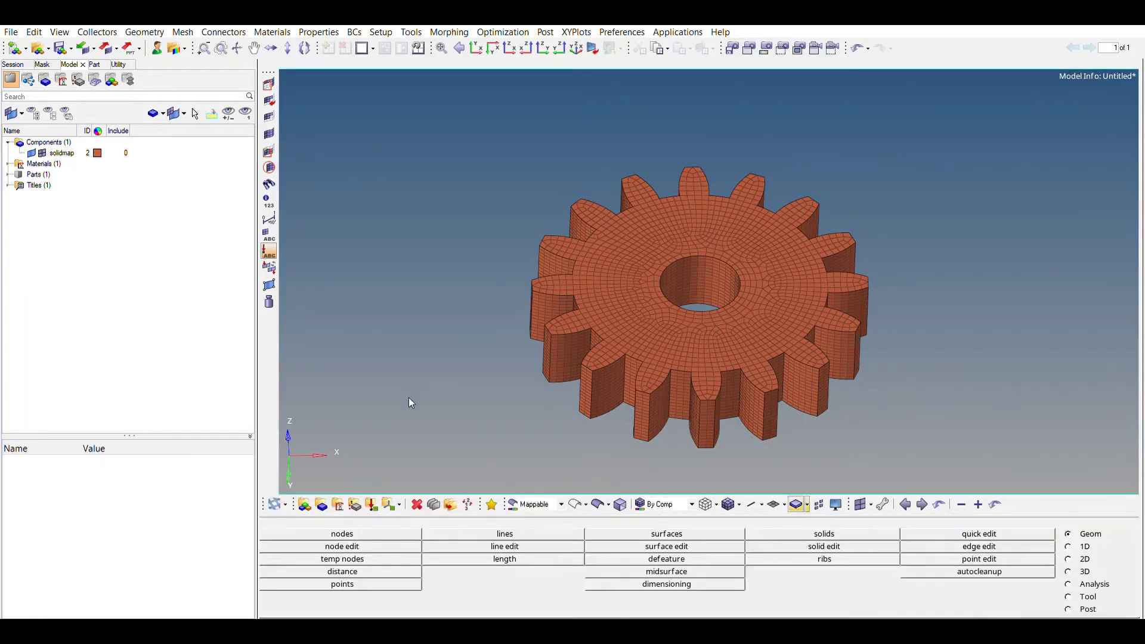
click(355, 501)
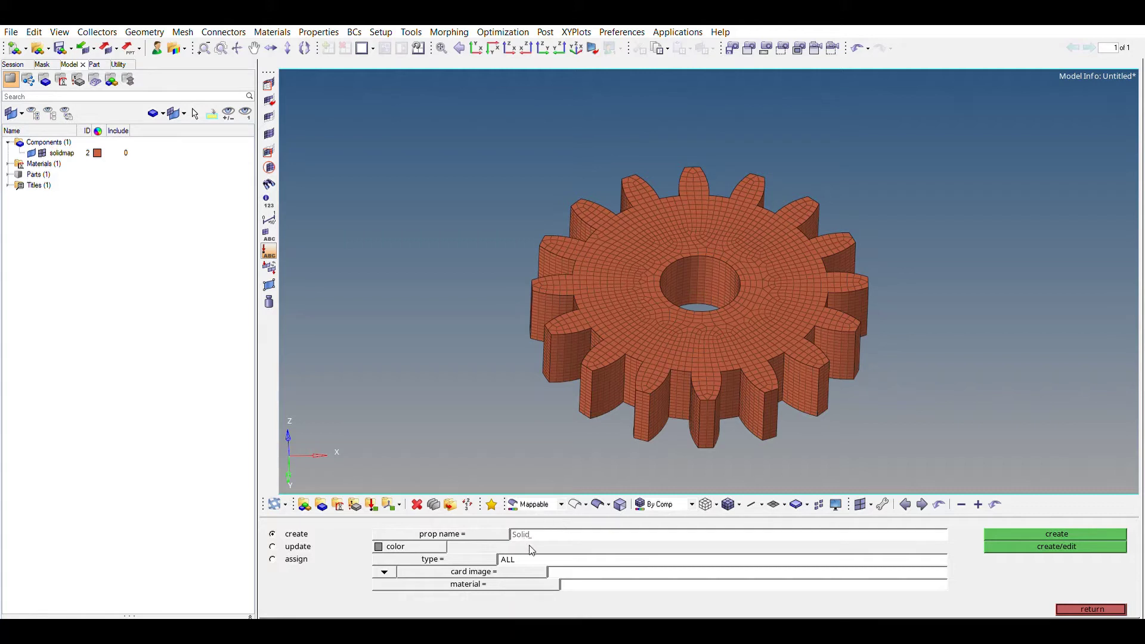
click(493, 560)
click(453, 596)
click(576, 568)
click(555, 596)
click(453, 584)
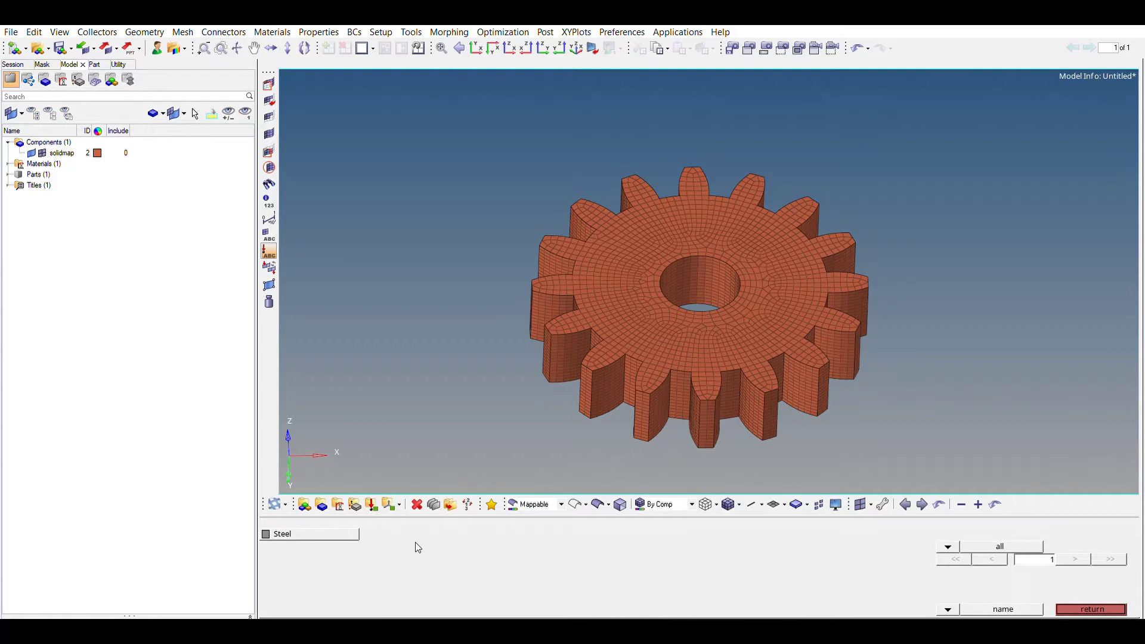
click(339, 527)
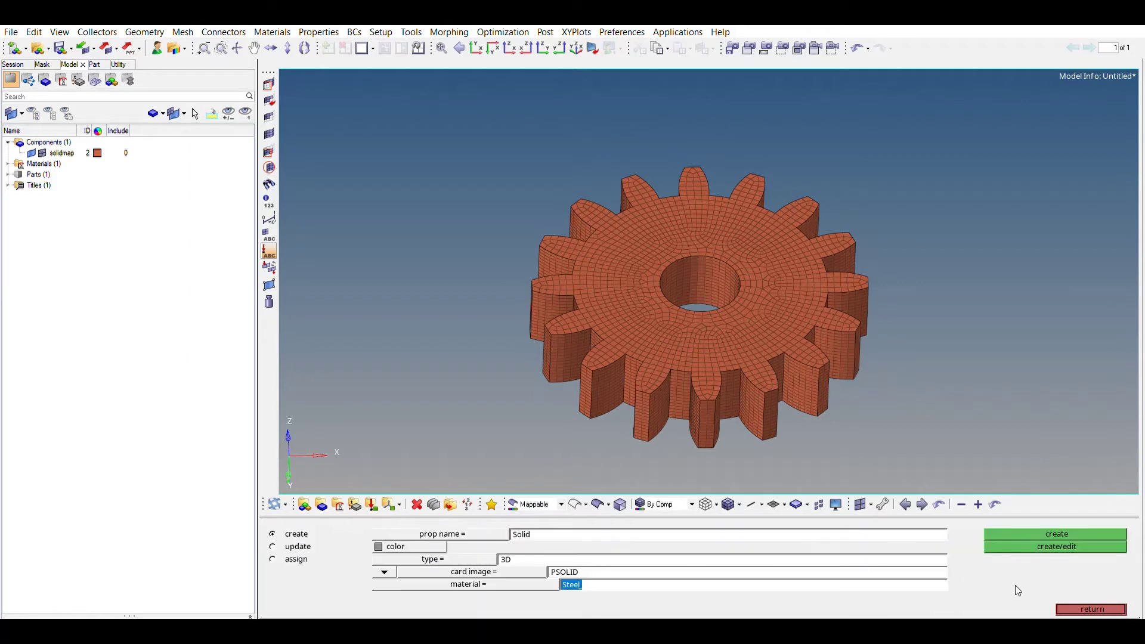
click(1061, 533)
click(1090, 609)
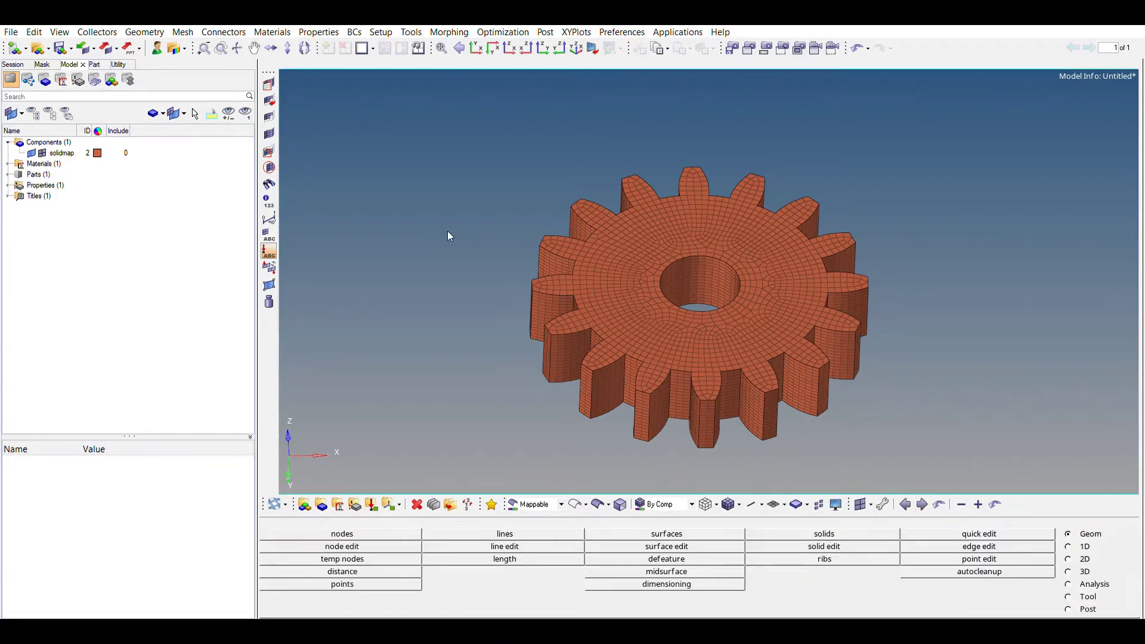
Step: Assign the Solid property to the solidmap component in the Entity Editor
click(60, 153)
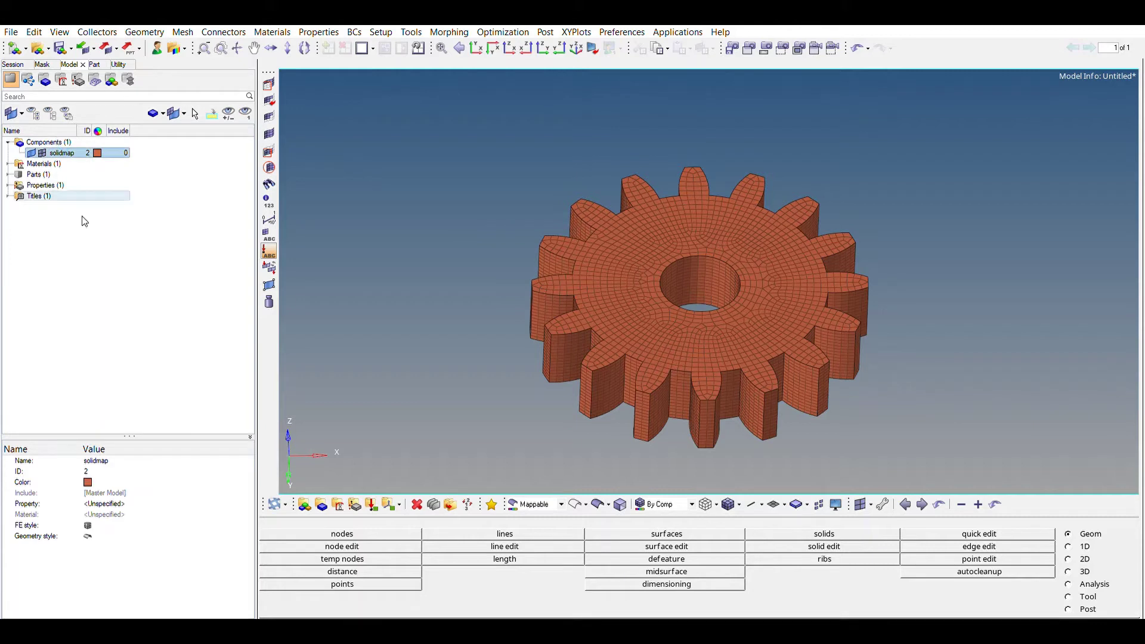
click(43, 141)
click(60, 153)
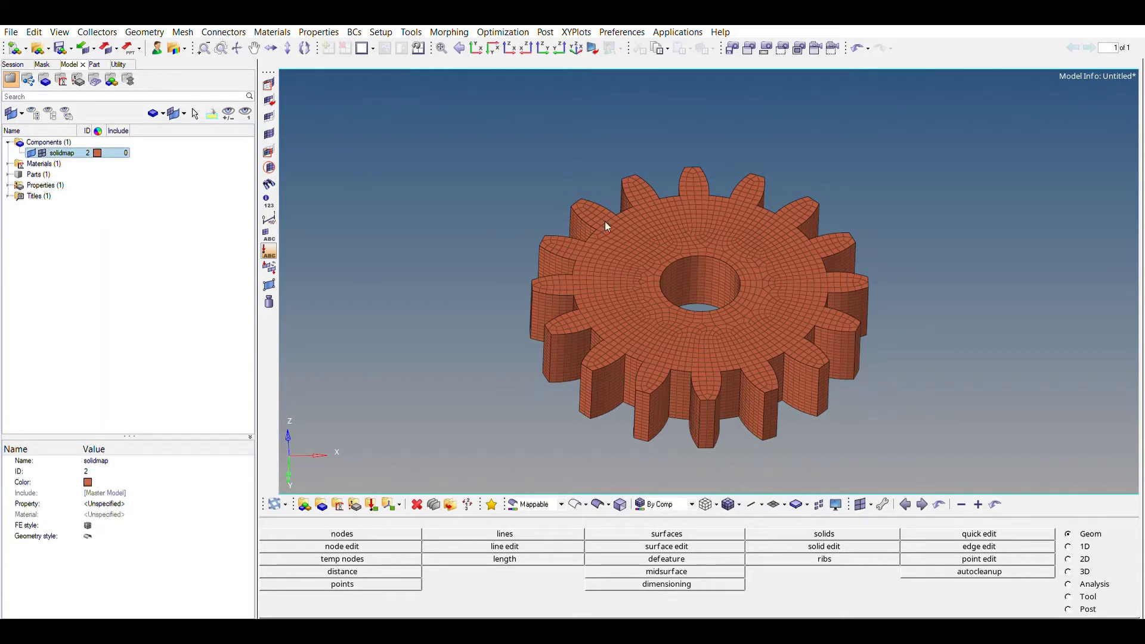
click(125, 503)
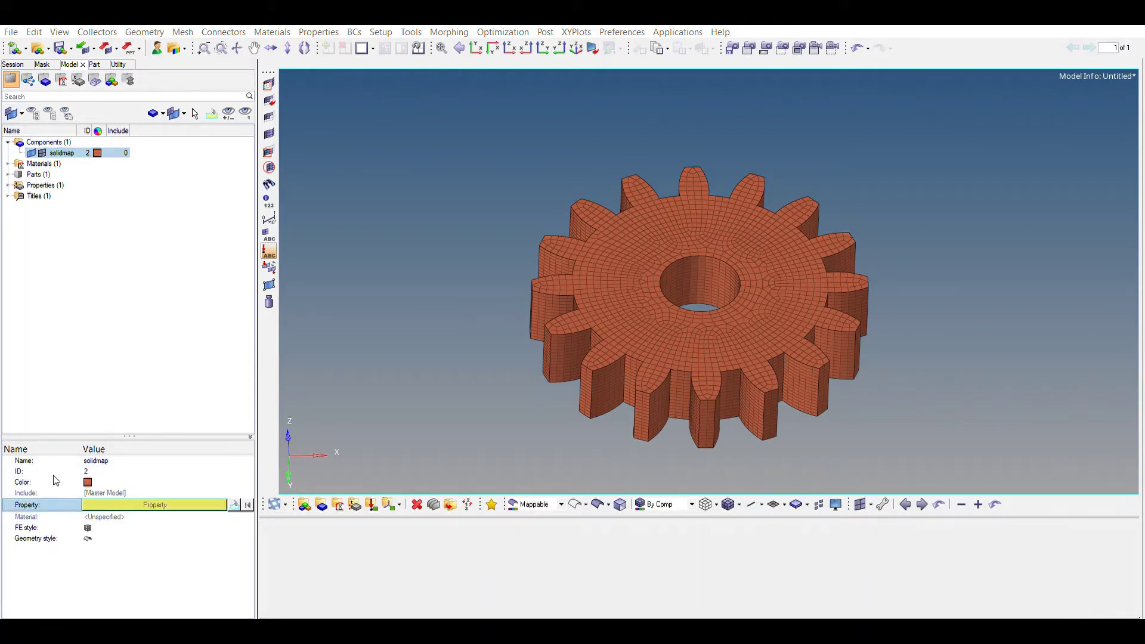
click(176, 311)
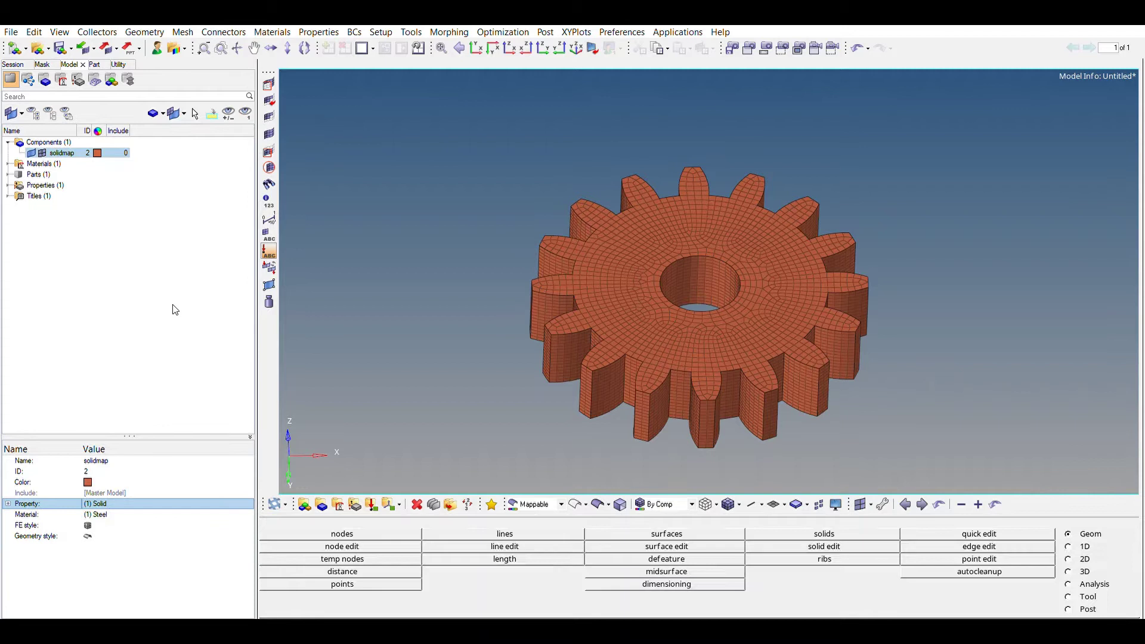
click(174, 309)
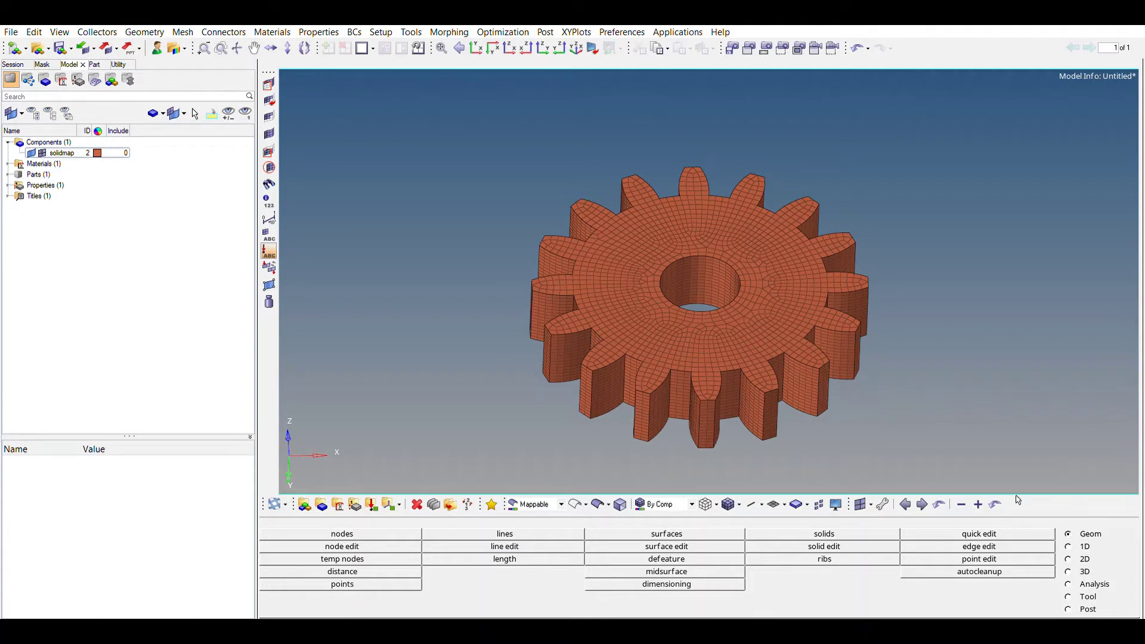
Step: Set up an RBE2 rigid with multiple dependent nodes and a calculated independent node
click(1086, 544)
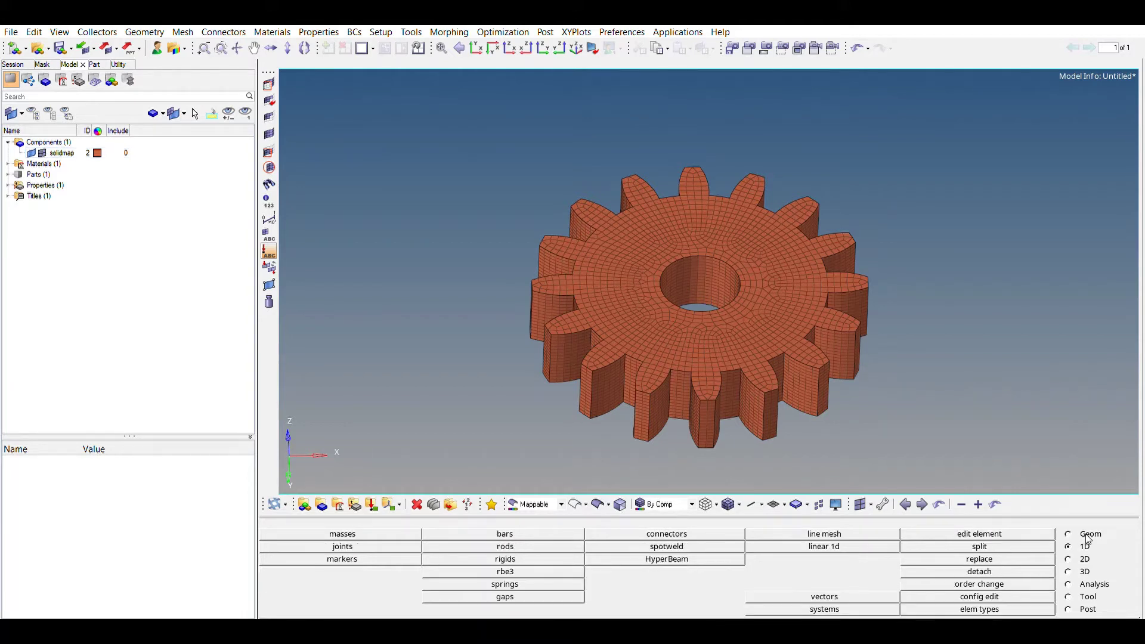
click(518, 558)
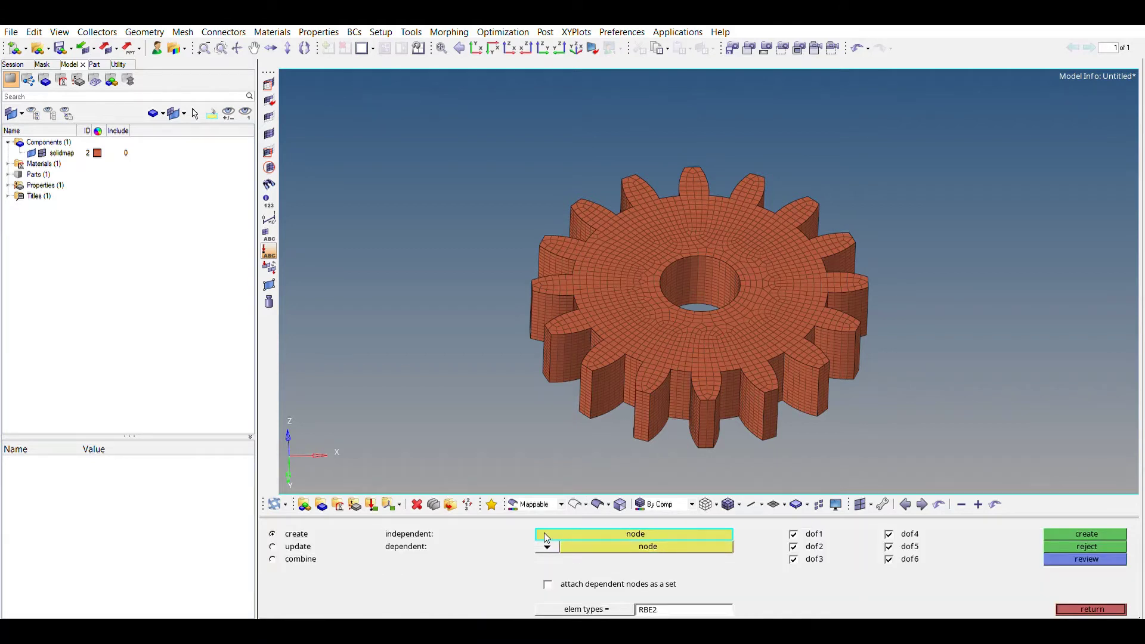
click(546, 546)
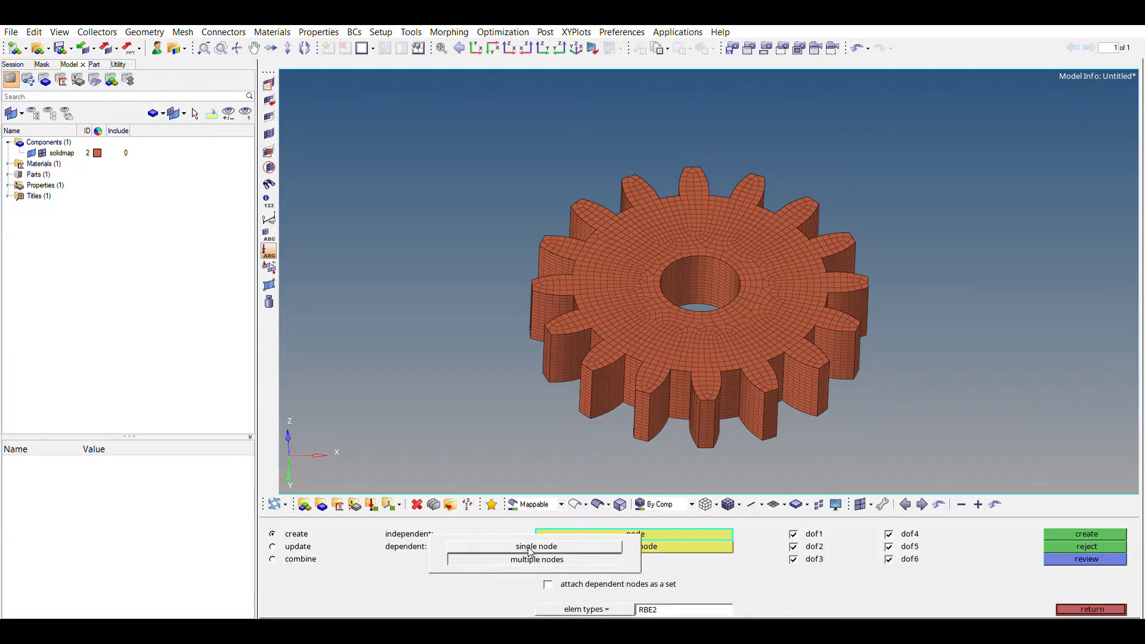
click(530, 557)
click(546, 532)
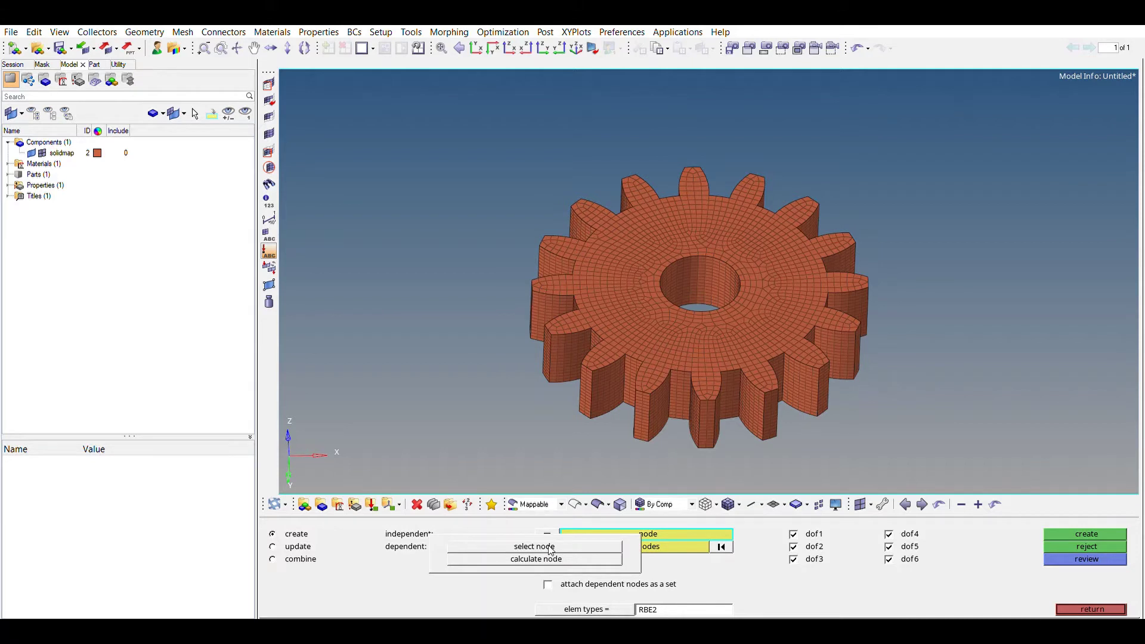
click(536, 559)
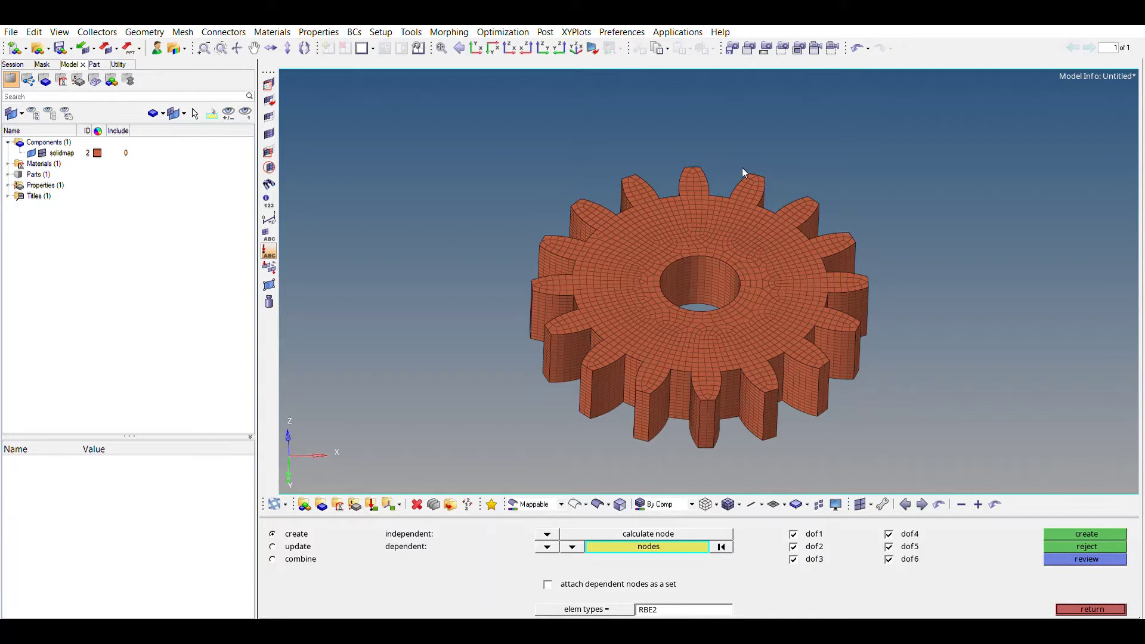
Step: Select all nodes around the gear bore and create the rigid spider
mouse_move(812, 267)
ctrl+mouse_down()
mouse_move(798, 257)
mouse_move(806, 248)
ctrl+mouse_up()
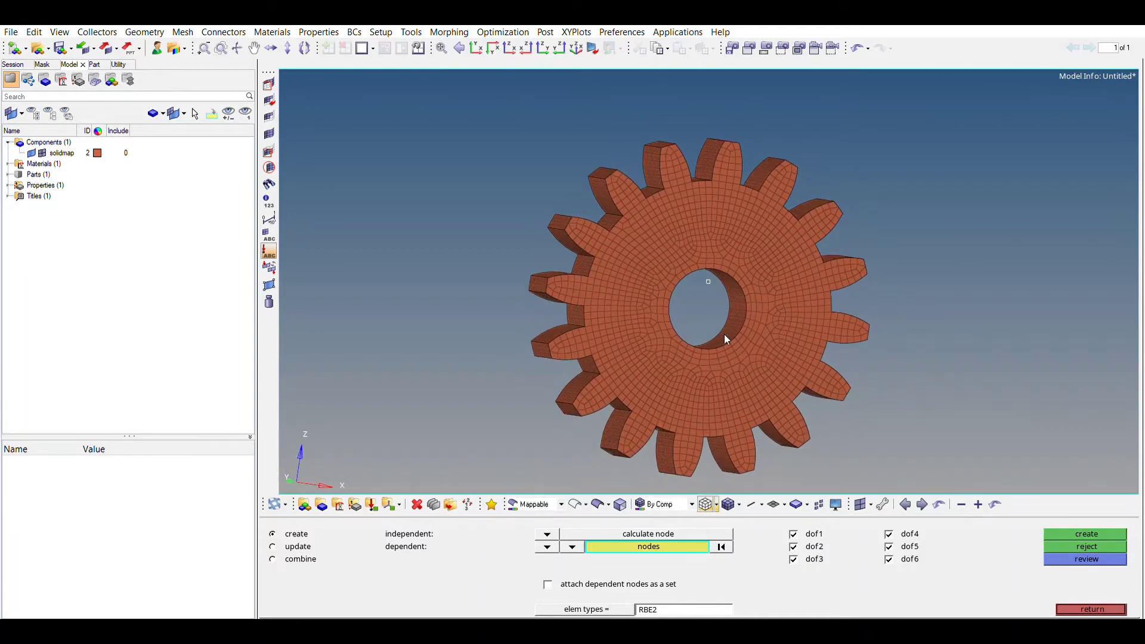
ctrl+drag(715, 271, 758, 325)
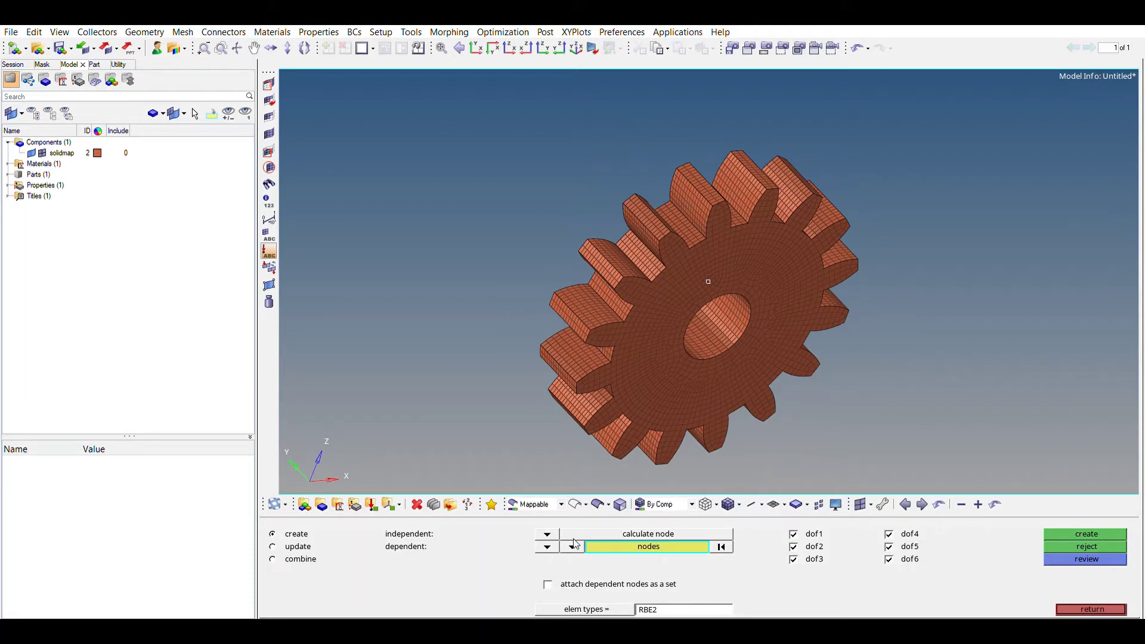
click(705, 335)
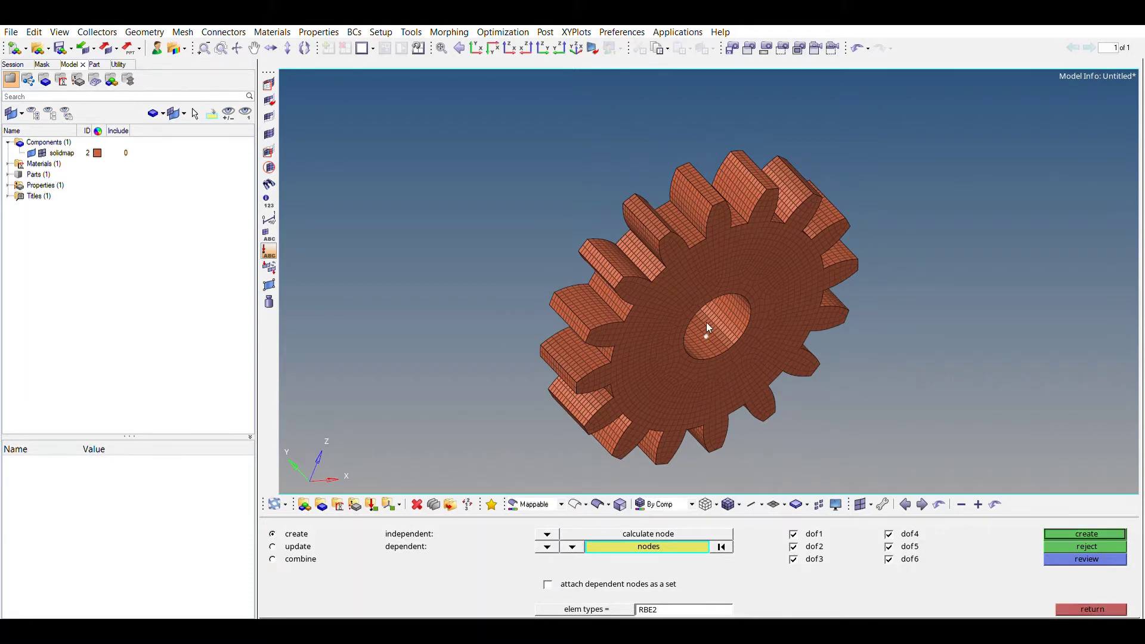
click(638, 545)
click(746, 589)
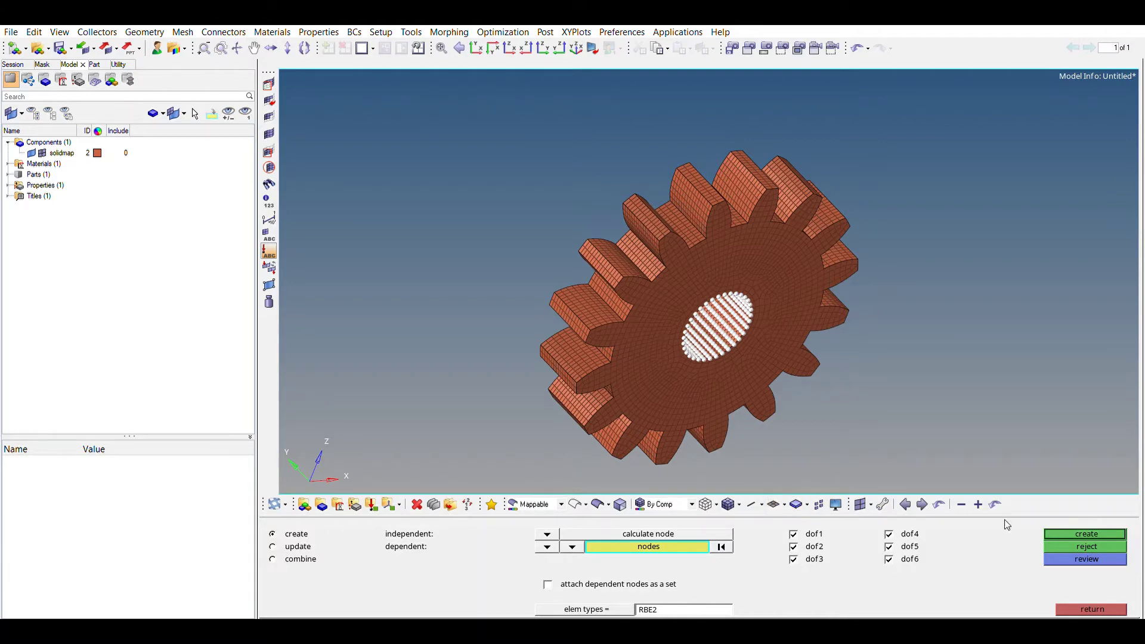
click(1060, 533)
Step: Inspect the new bore spider from several angles, then begin a new load collector
ctrl+drag(722, 356, 715, 319)
scroll(713, 311, up, 3)
scroll(713, 311, up, 4)
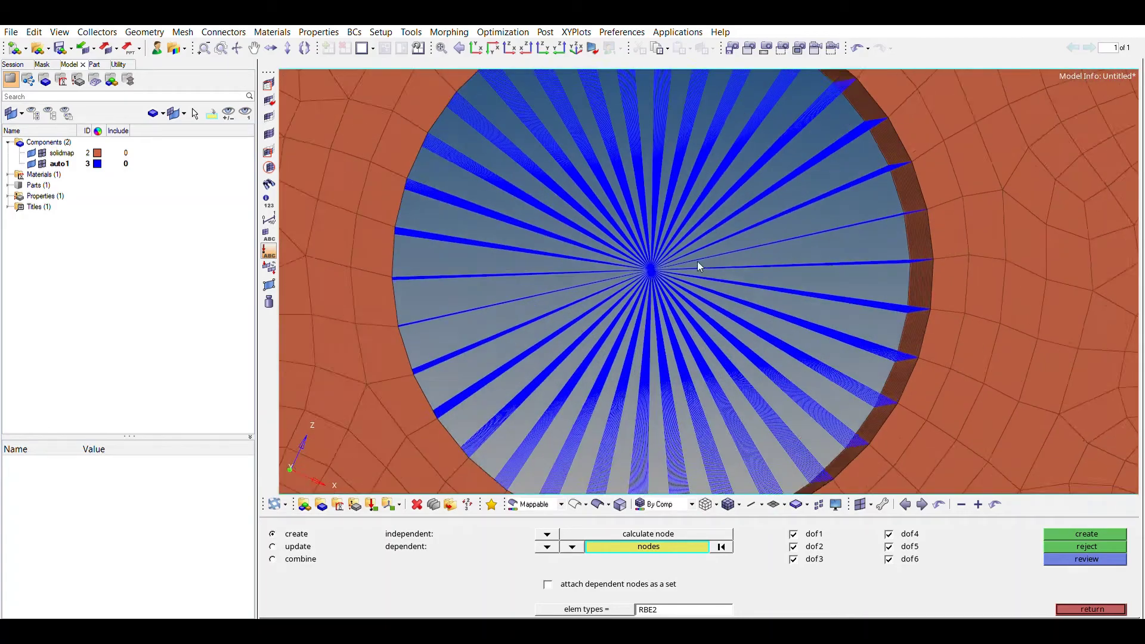
scroll(652, 292, down, 5)
ctrl+drag(675, 392, 663, 316)
scroll(692, 389, down, 5)
scroll(686, 369, up, 1)
ctrl+drag(686, 370, 672, 356)
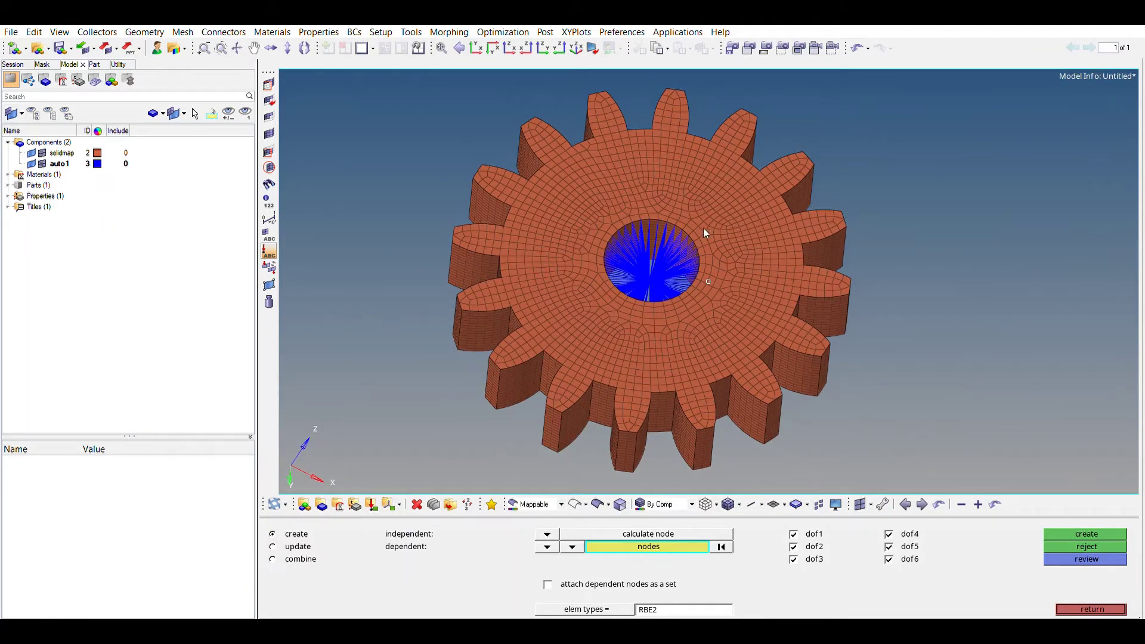
click(1109, 608)
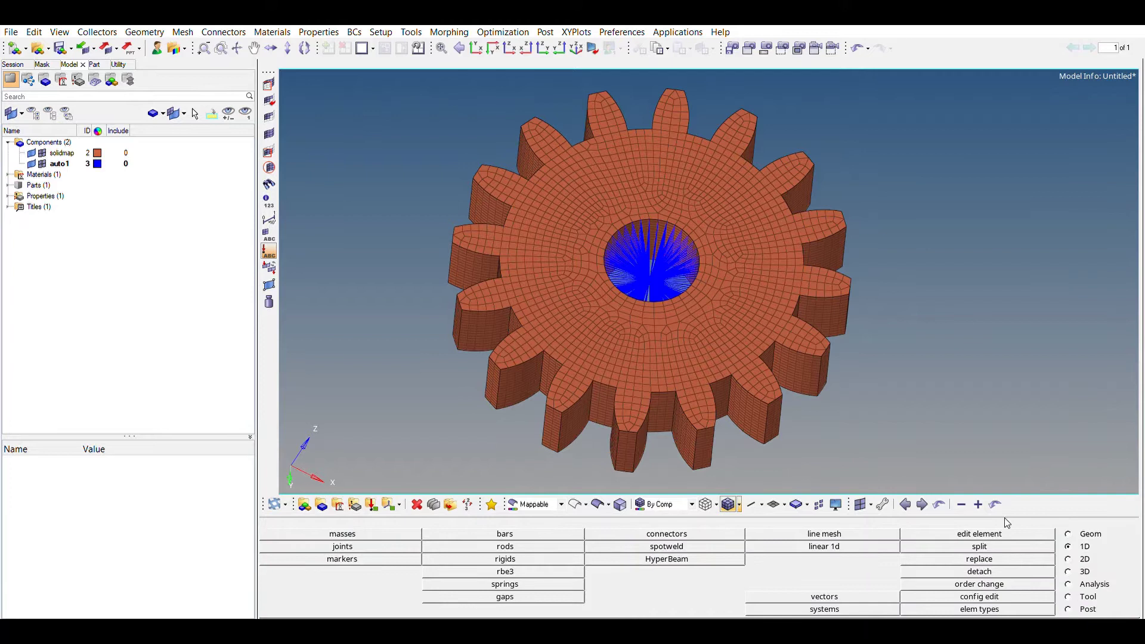
click(1070, 534)
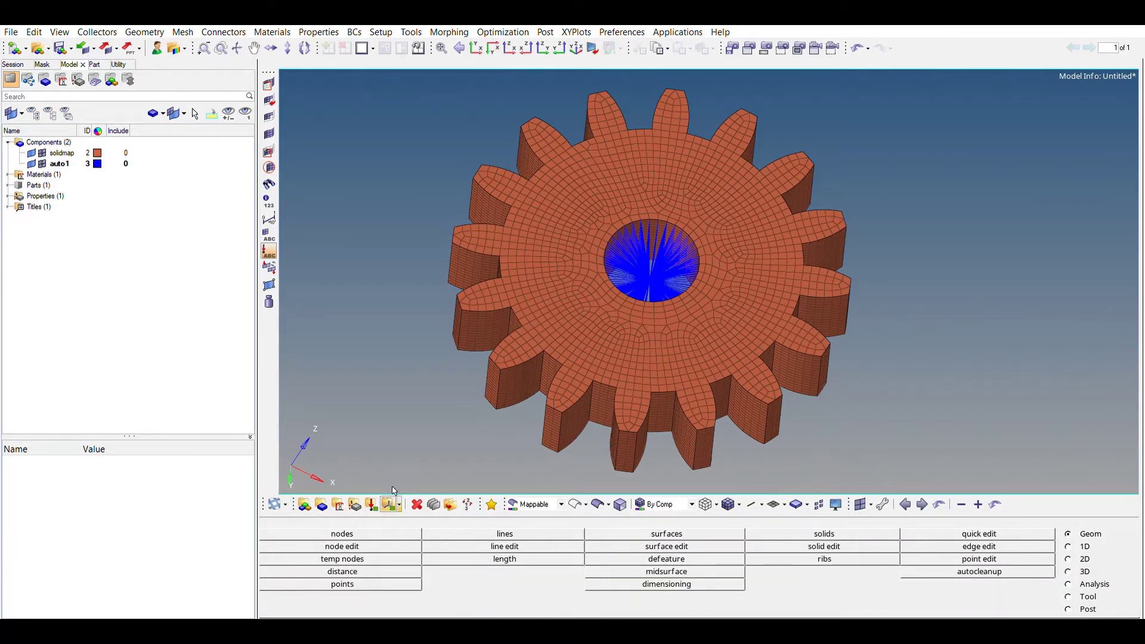
click(372, 504)
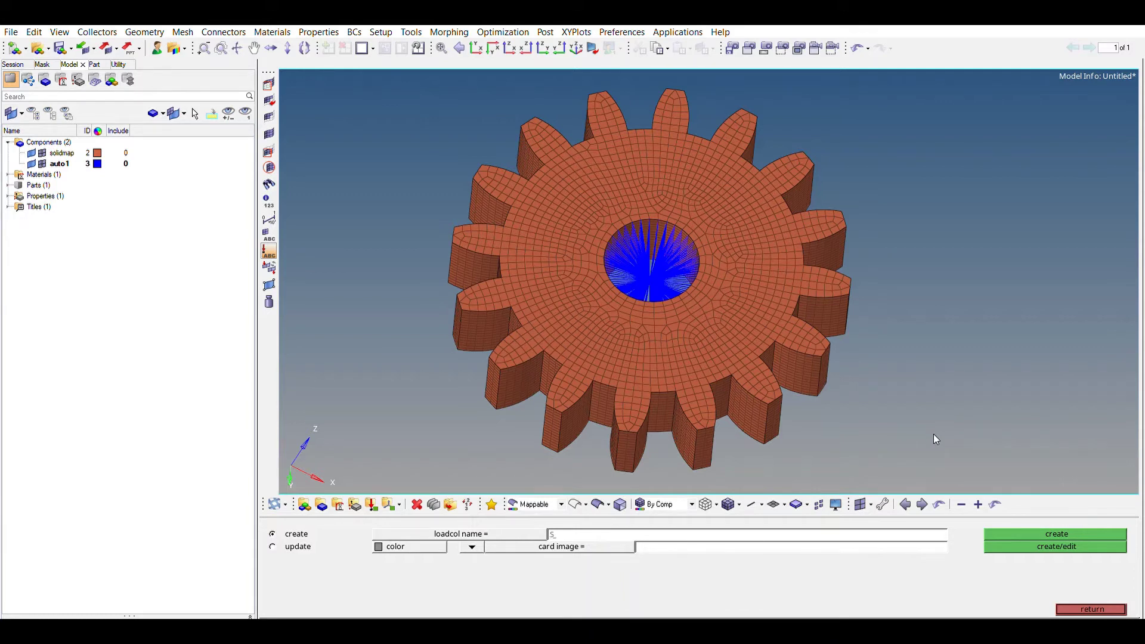
Step: Create a load collector named 'SPC' with no card image
text(SPC)
click(471, 547)
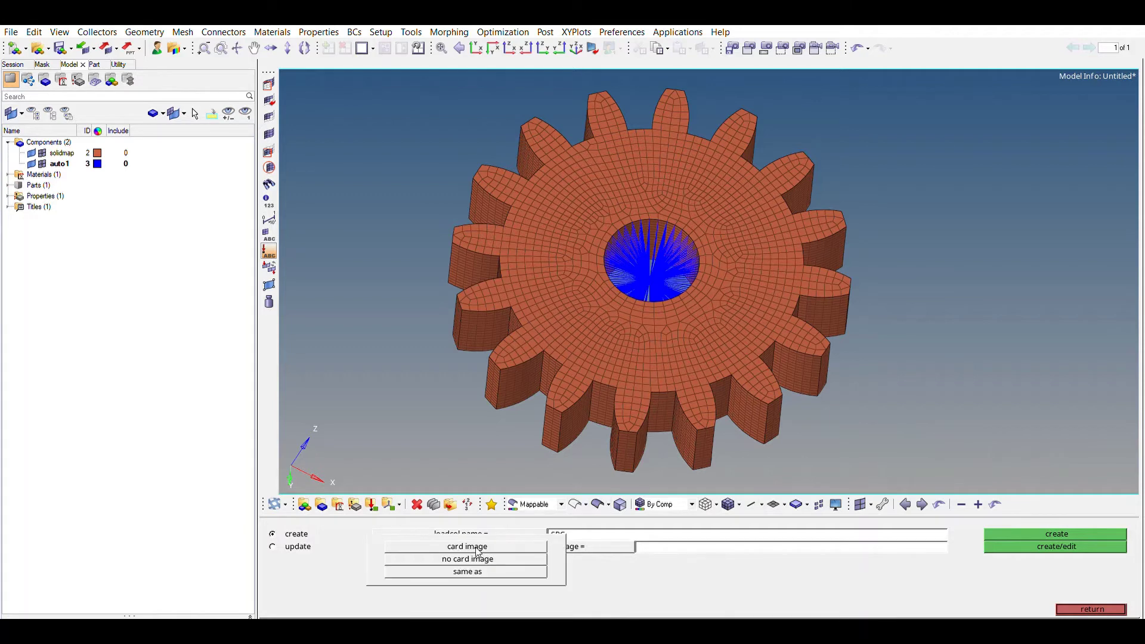
click(475, 558)
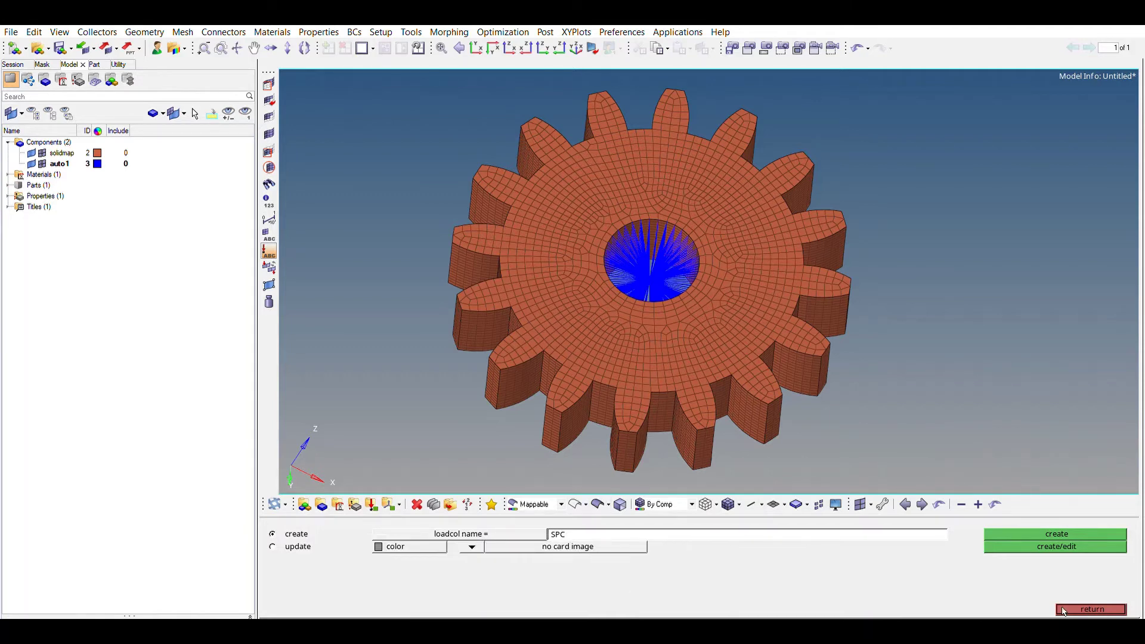
click(1067, 532)
click(1097, 608)
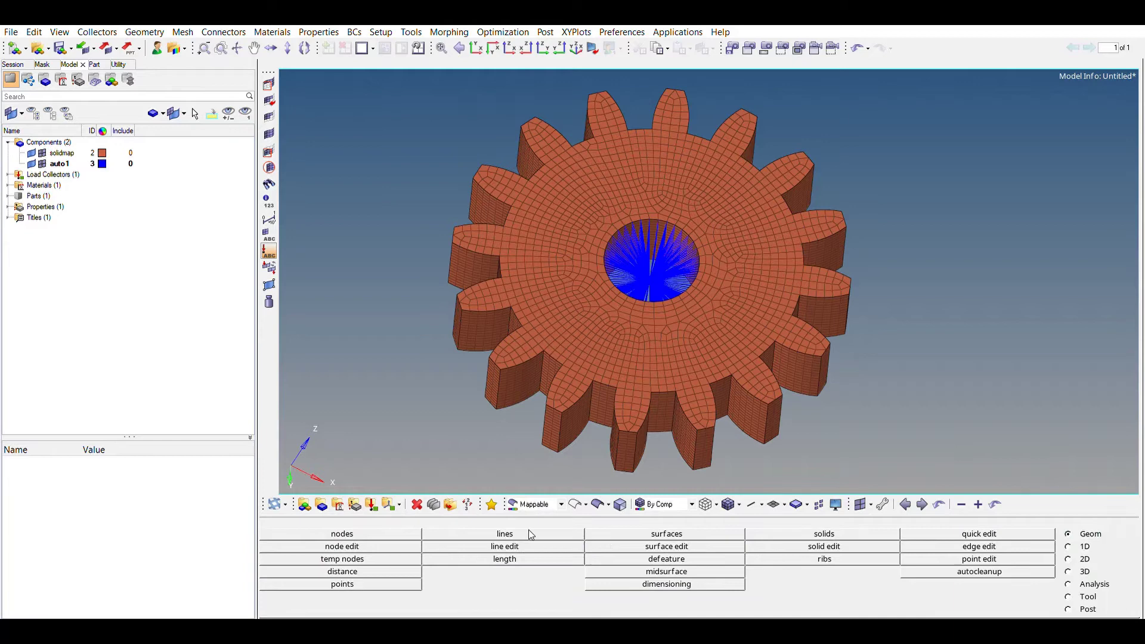
Step: Constrain dof1–dof6 of the spider's centre node in the SPC collector
click(1090, 584)
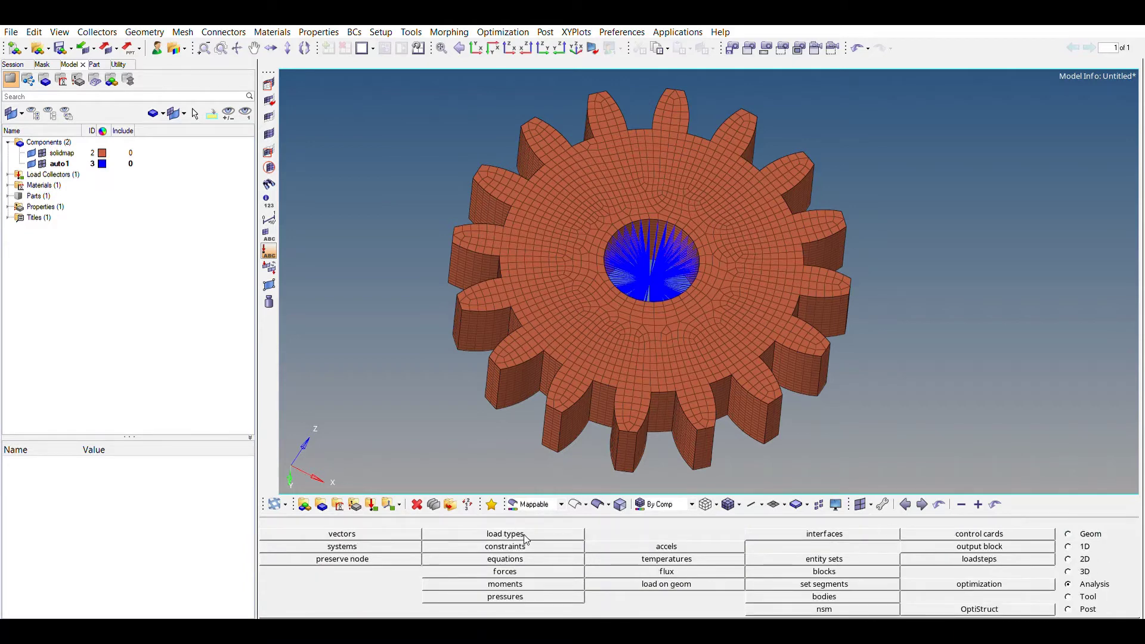
click(505, 545)
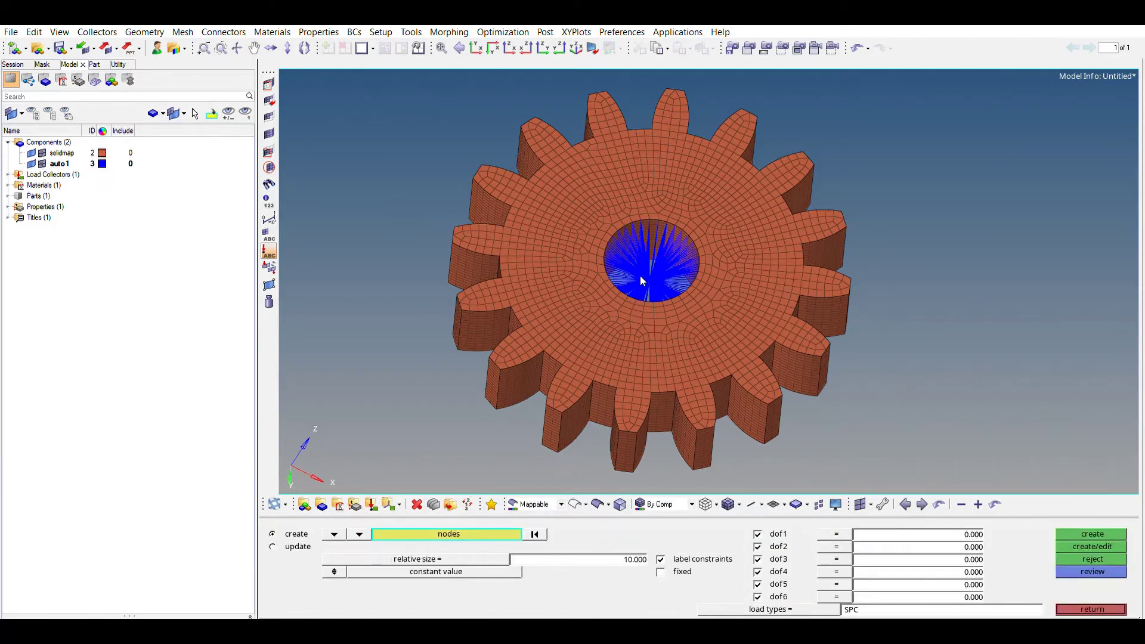
ctrl+drag(642, 281, 701, 270)
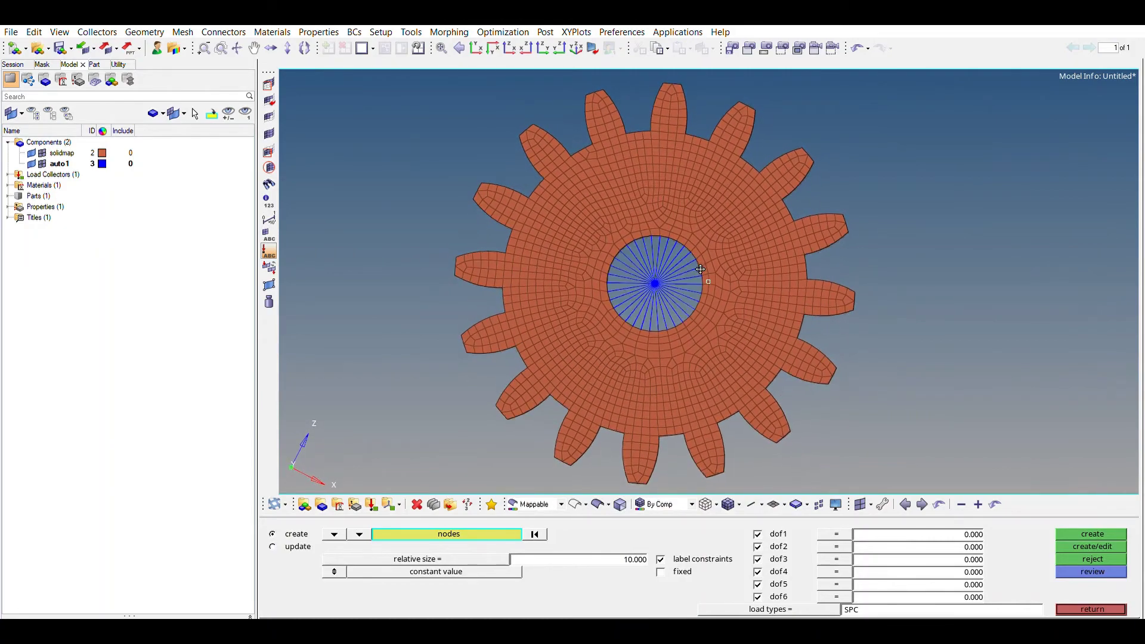
scroll(685, 286, up, 10)
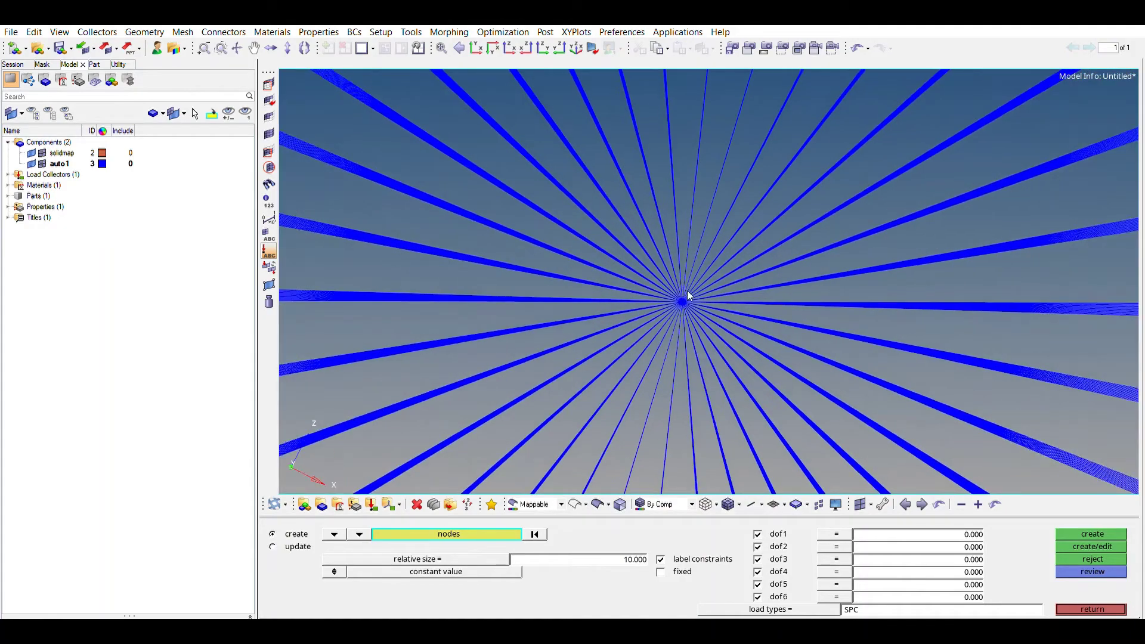
click(684, 298)
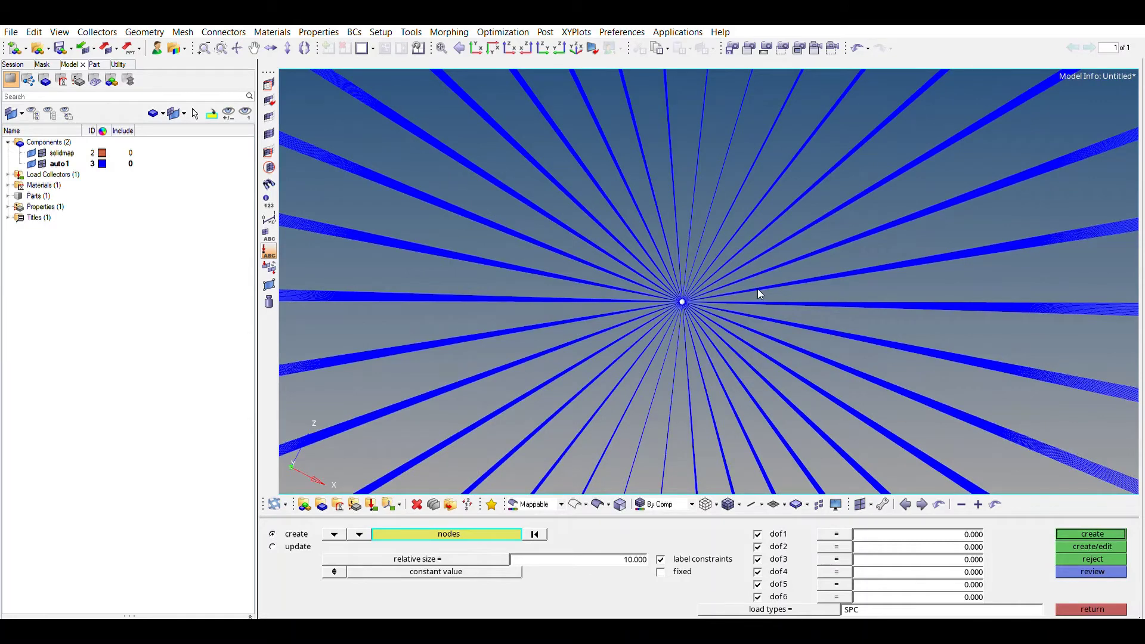
scroll(700, 328, down, 5)
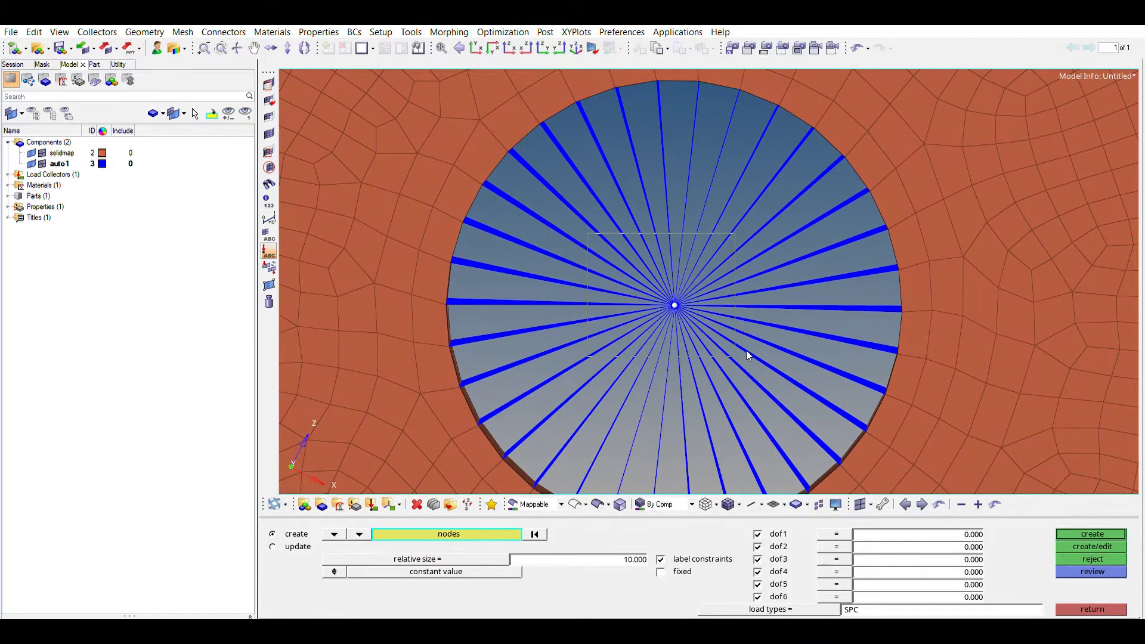
scroll(681, 297, up, 5)
scroll(681, 298, up, 2)
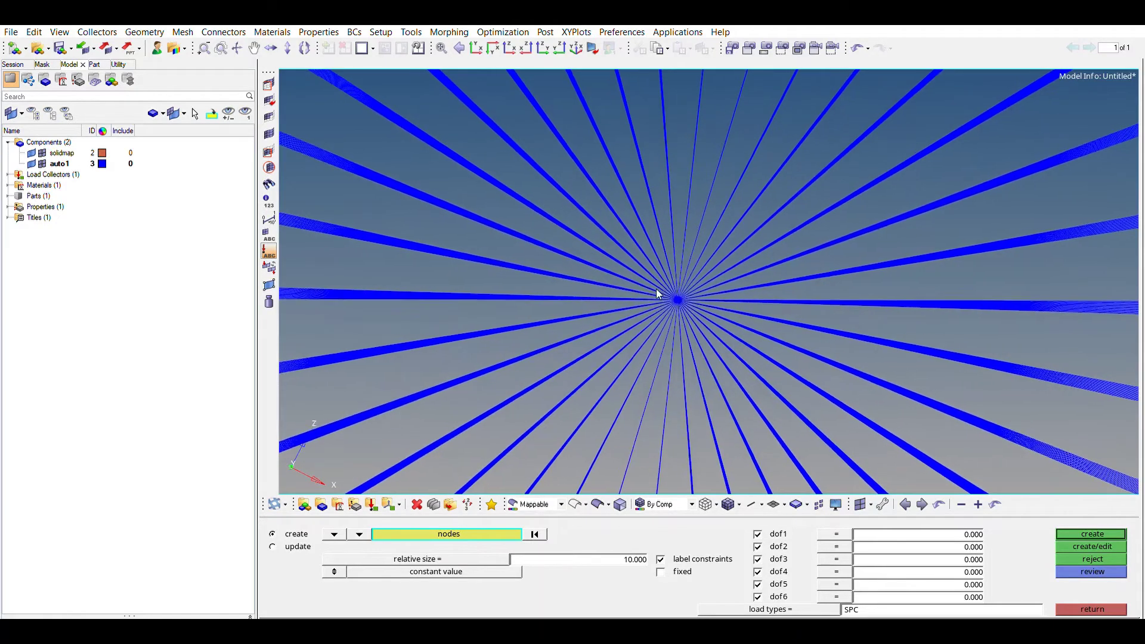
click(686, 292)
scroll(695, 331, down, 1)
scroll(694, 330, down, 5)
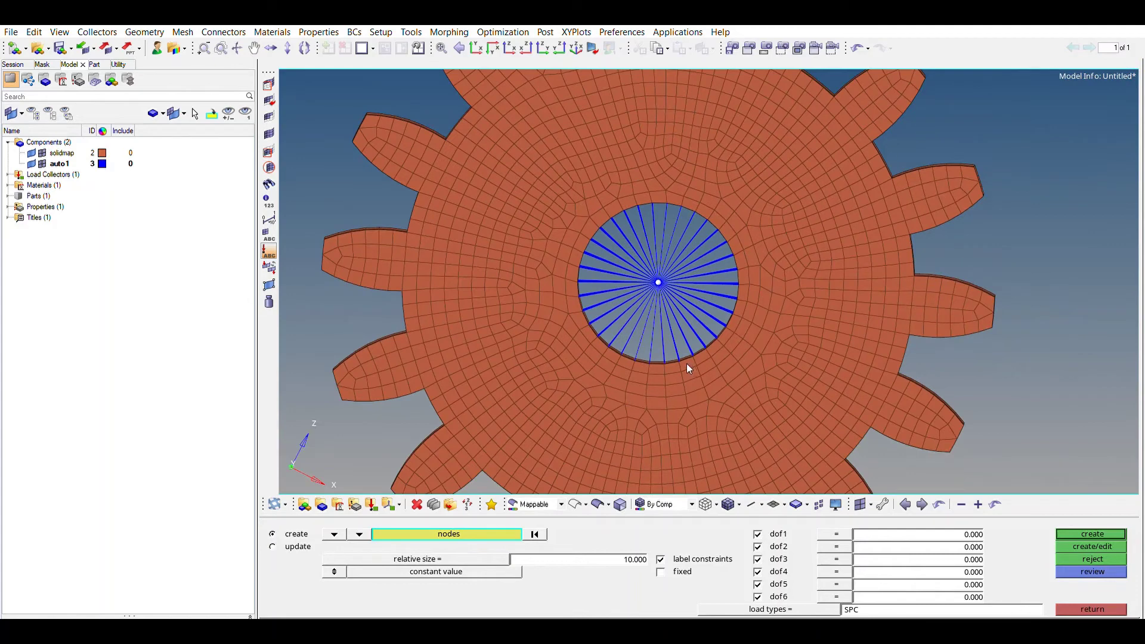
click(1073, 533)
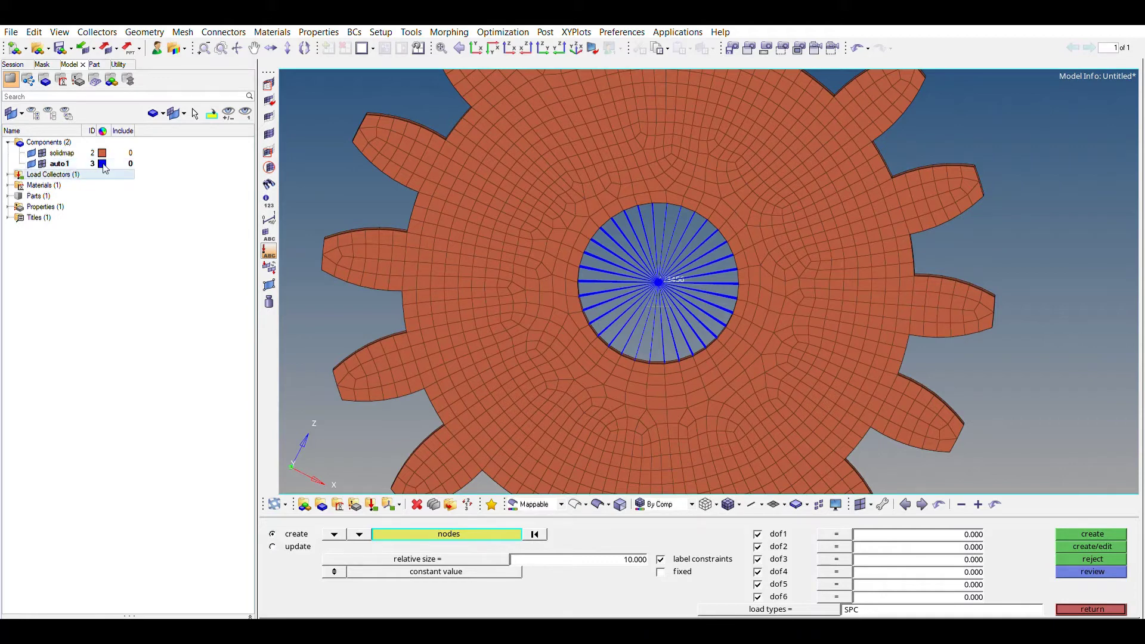
Step: Browse the auto1 component and SPC load collector entries in the model tree
click(8, 174)
click(59, 164)
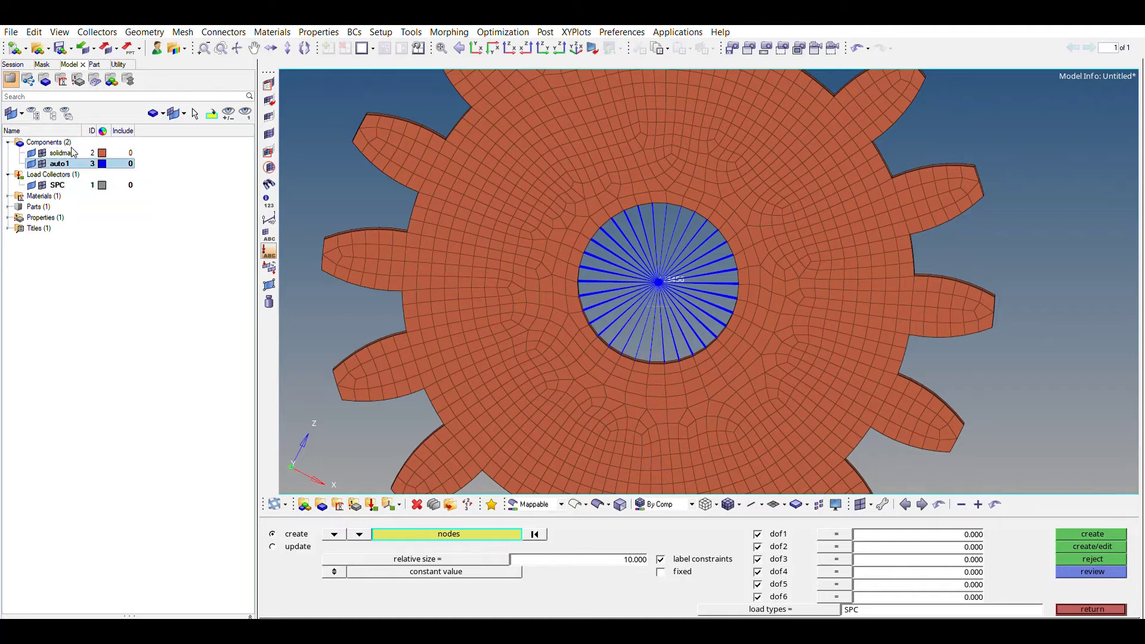
click(108, 291)
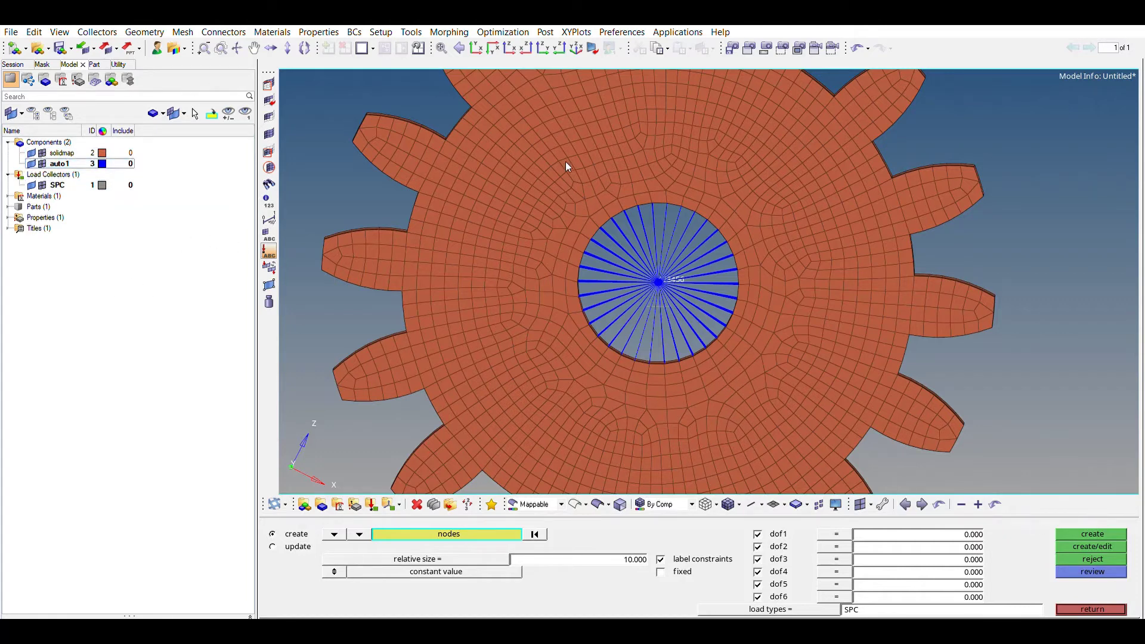
click(65, 185)
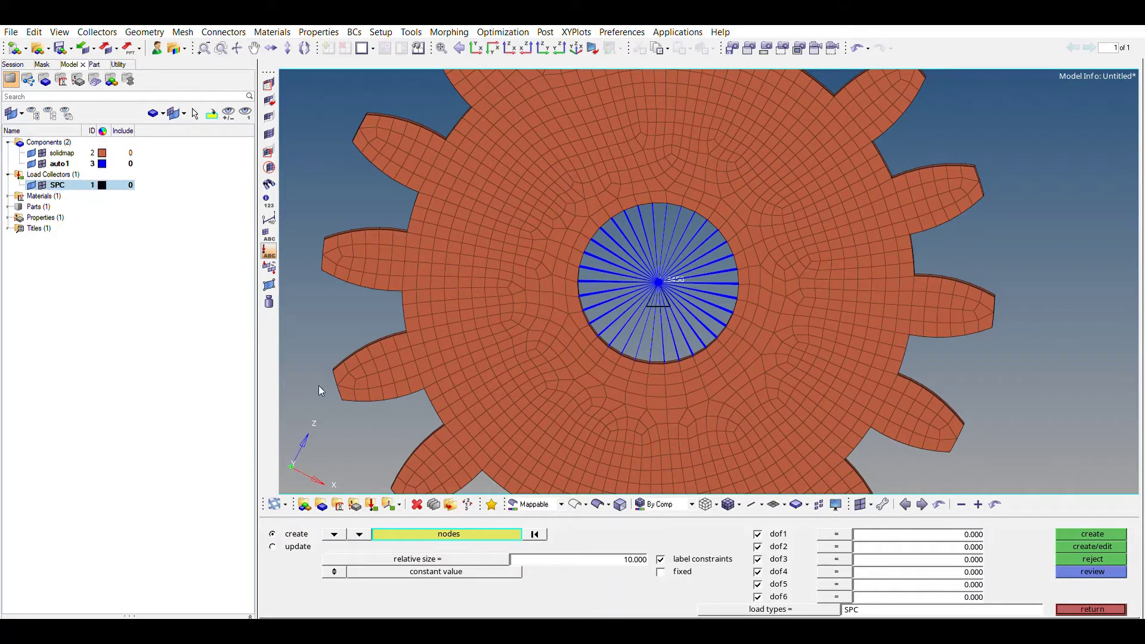
click(862, 487)
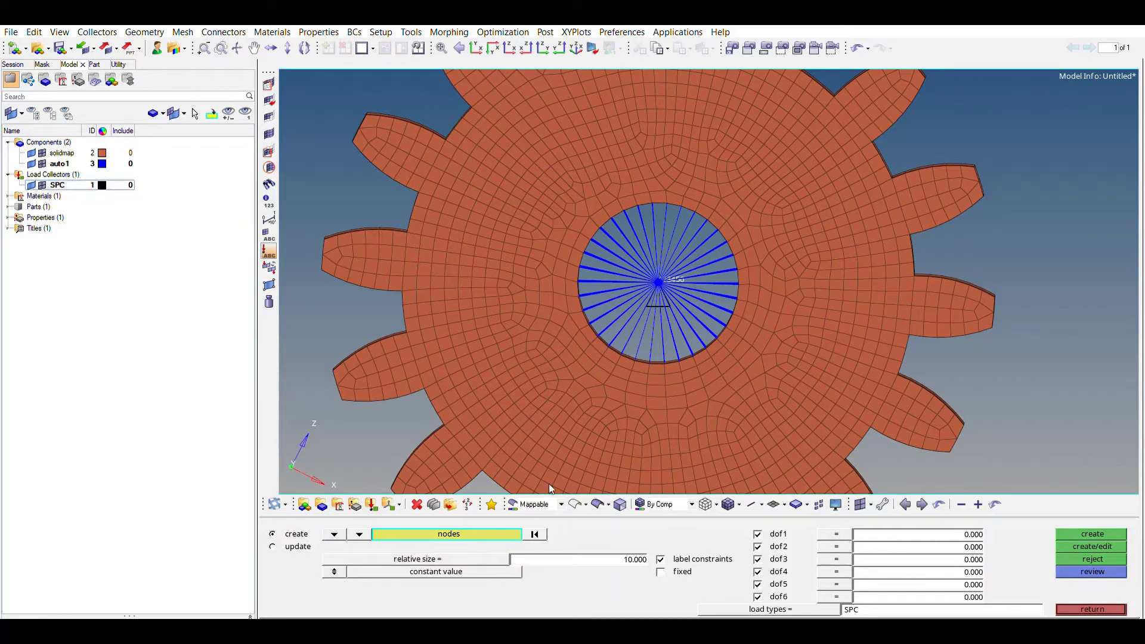
Step: Set the constraint symbol relative size to 50 and view the gear isometrically
click(621, 557)
text(20)
key(Return)
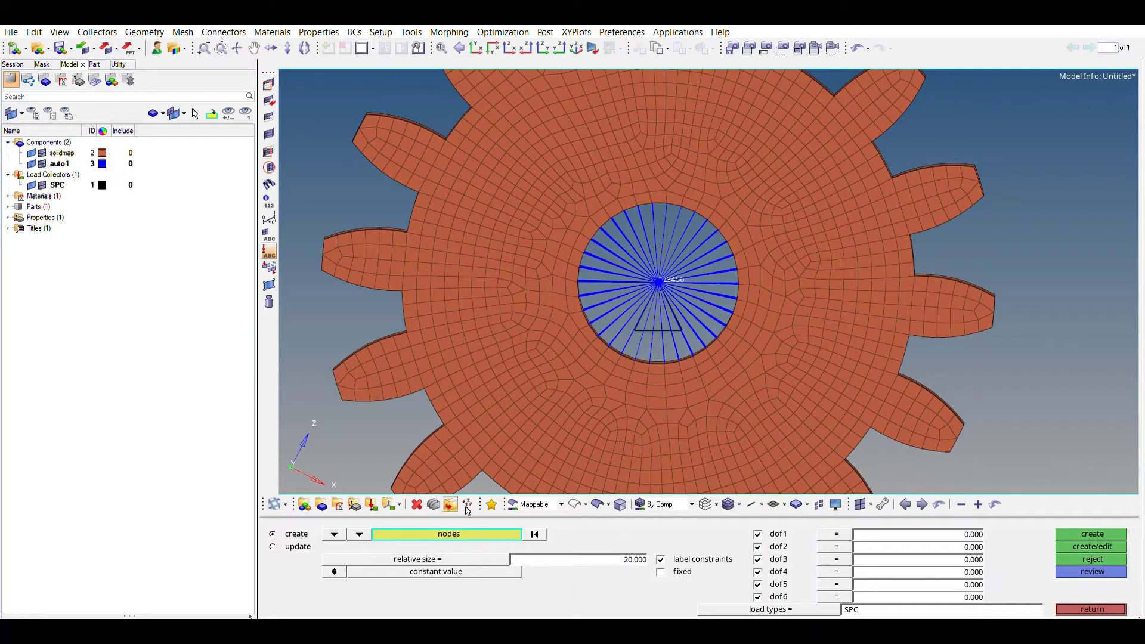
text(50)
key(Return)
scroll(658, 333, down, 3)
ctrl+drag(625, 398, 675, 267)
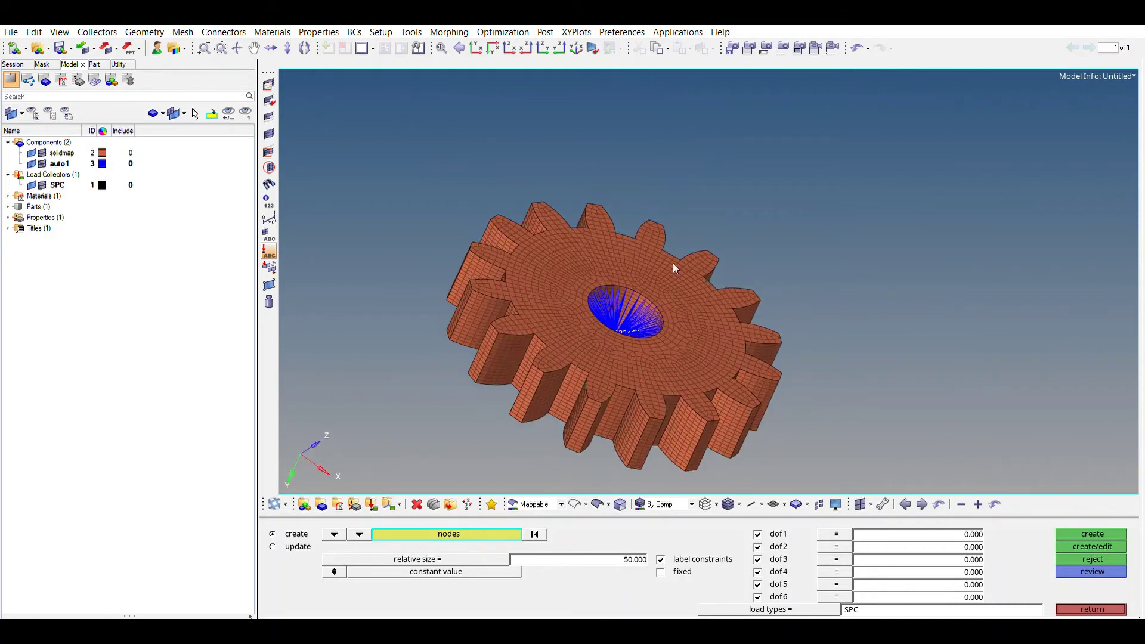
Step: Close the constraints panel and bring the gear to a flat face-on view
click(1089, 609)
ctrl+right_drag(571, 283, 614, 227)
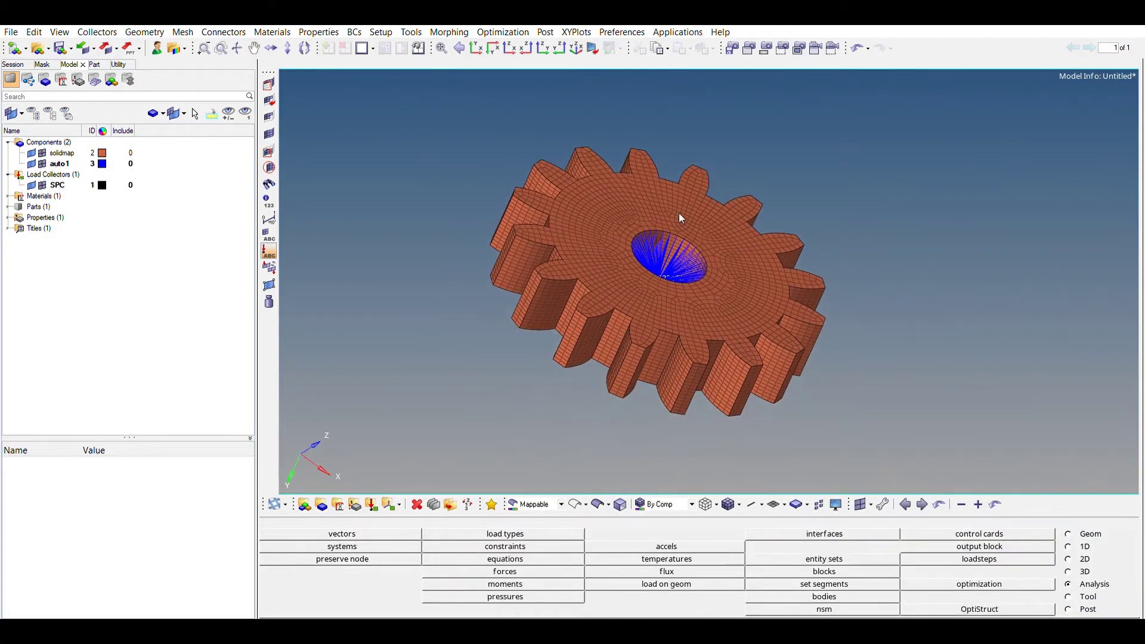
ctrl+drag(682, 218, 624, 302)
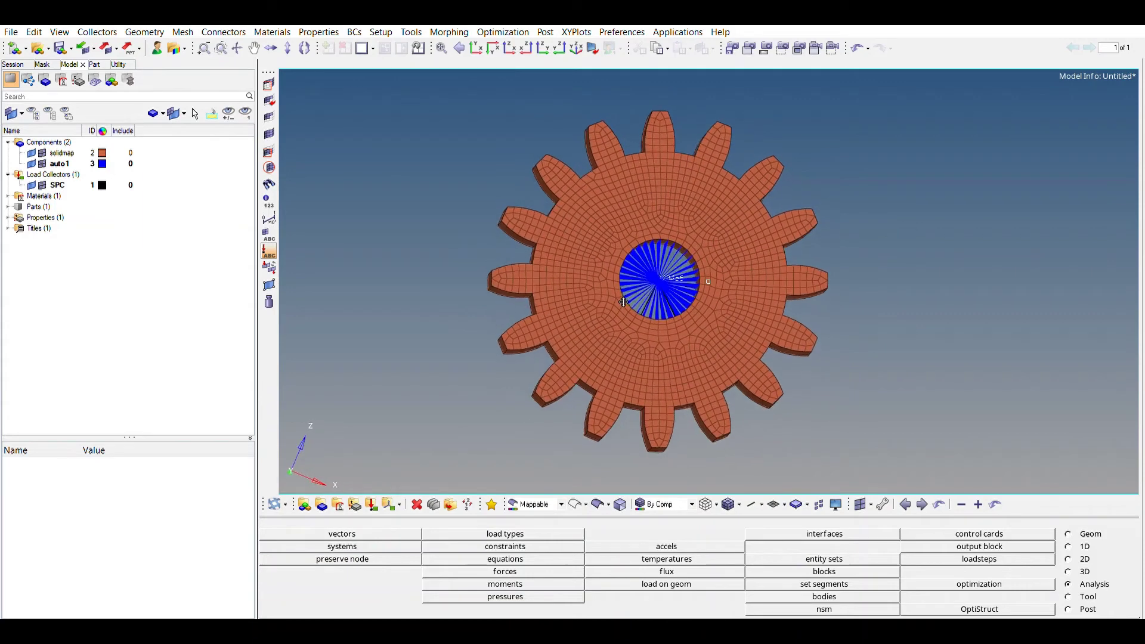
scroll(674, 272, up, 5)
scroll(643, 270, down, 4)
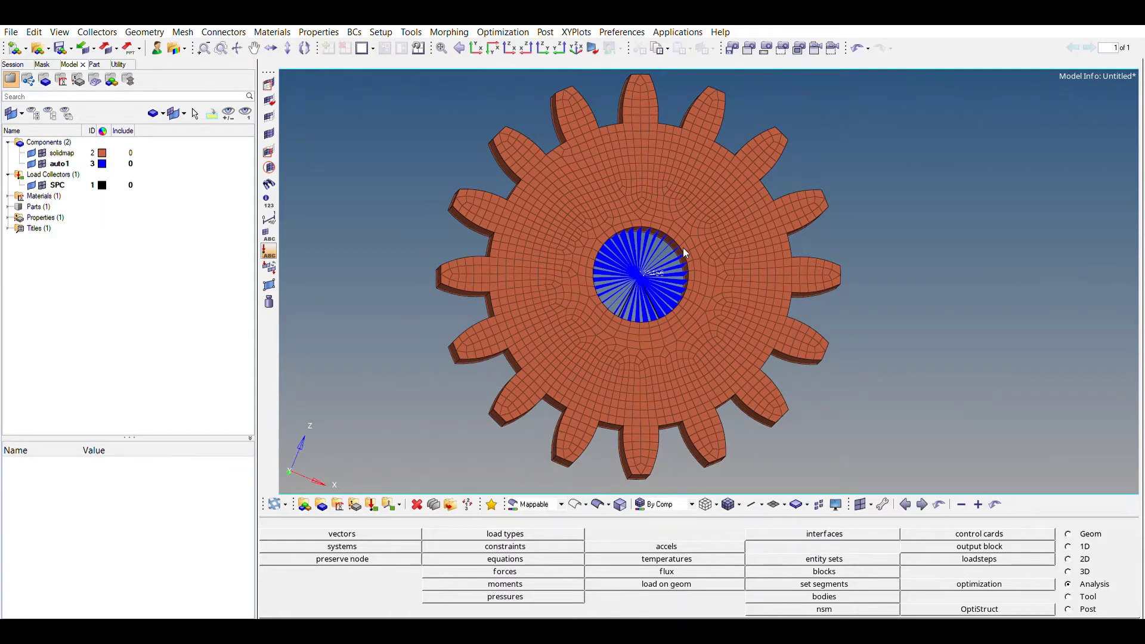
ctrl+right_drag(710, 374, 736, 366)
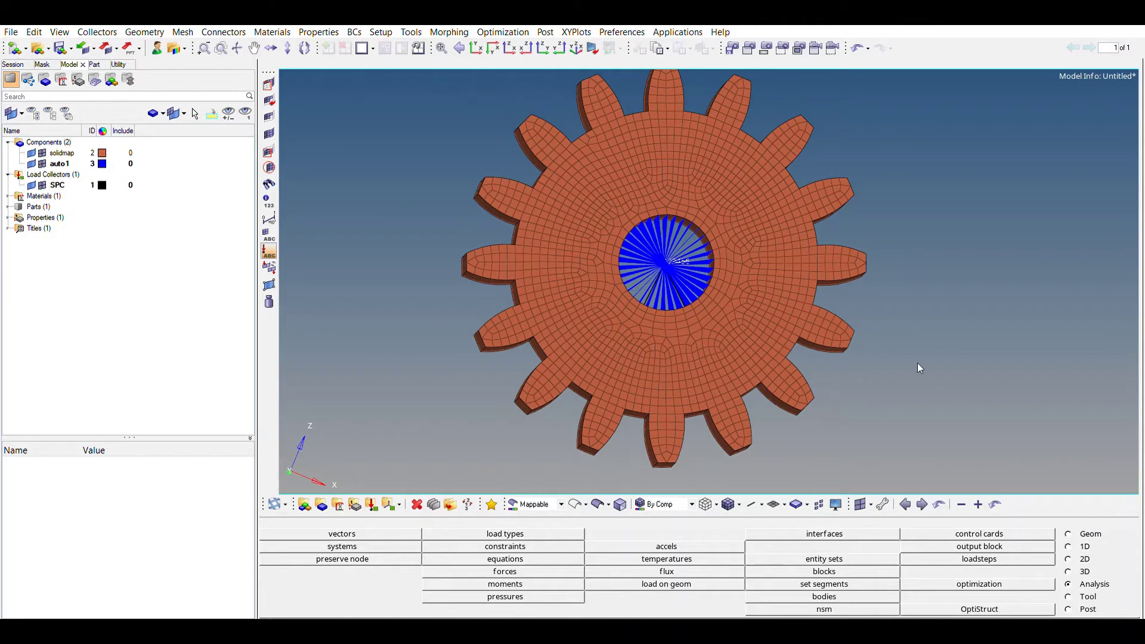
ctrl+right_drag(740, 247, 756, 291)
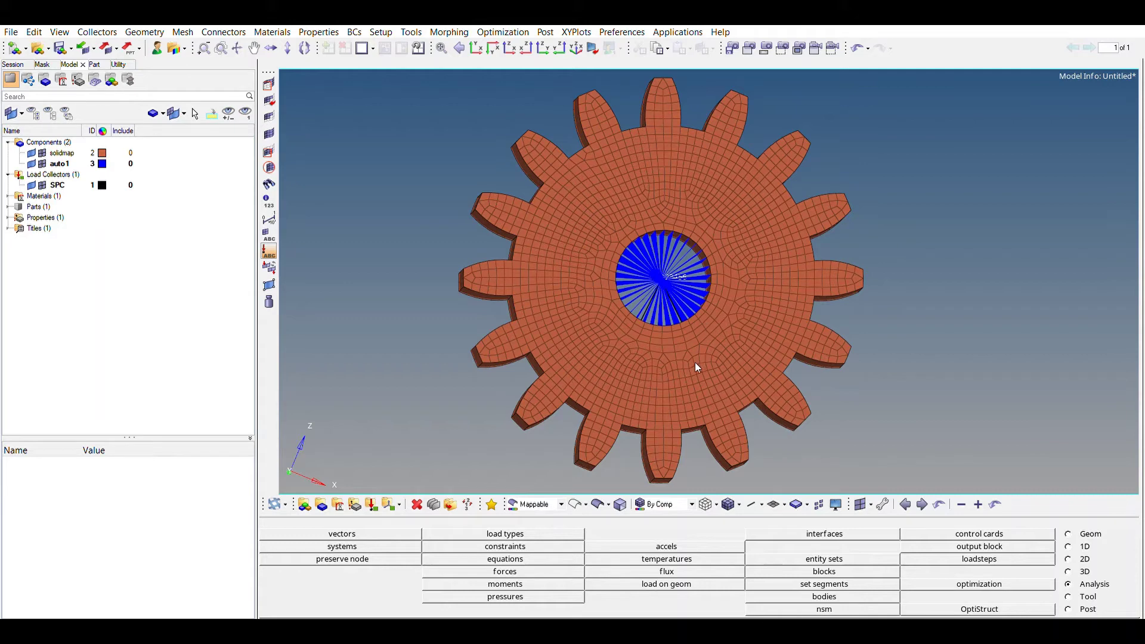
Step: Orbit and zoom the gear to inspect its tooth sides and constrained bore
mouse_move(698, 382)
ctrl+mouse_down()
mouse_move(790, 253)
mouse_move(826, 308)
ctrl+mouse_up()
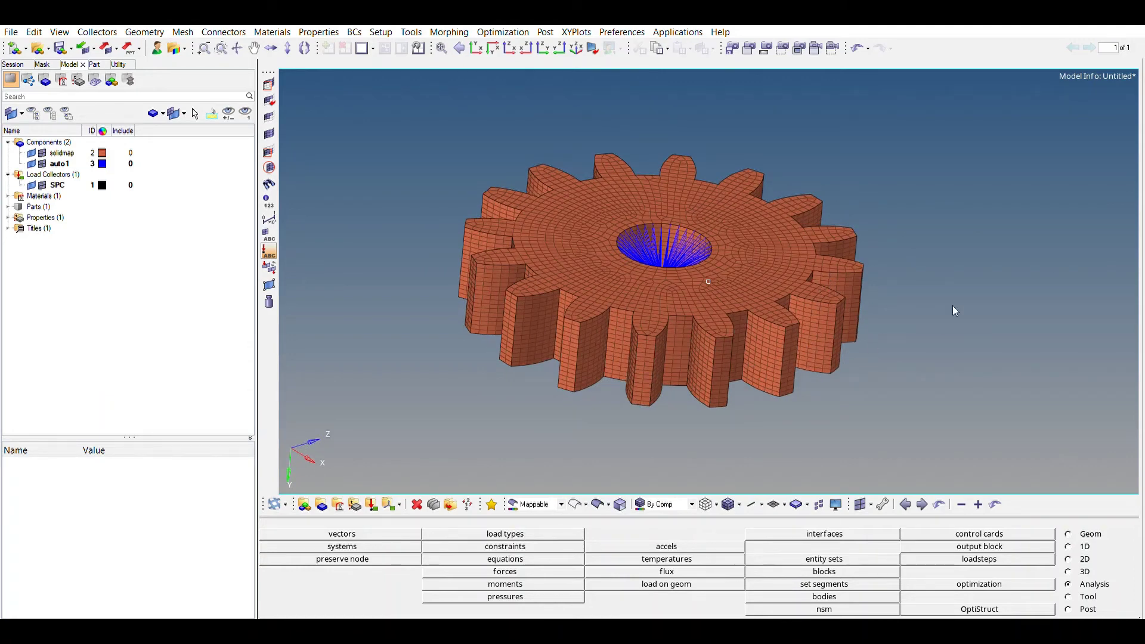
scroll(820, 310, up, 3)
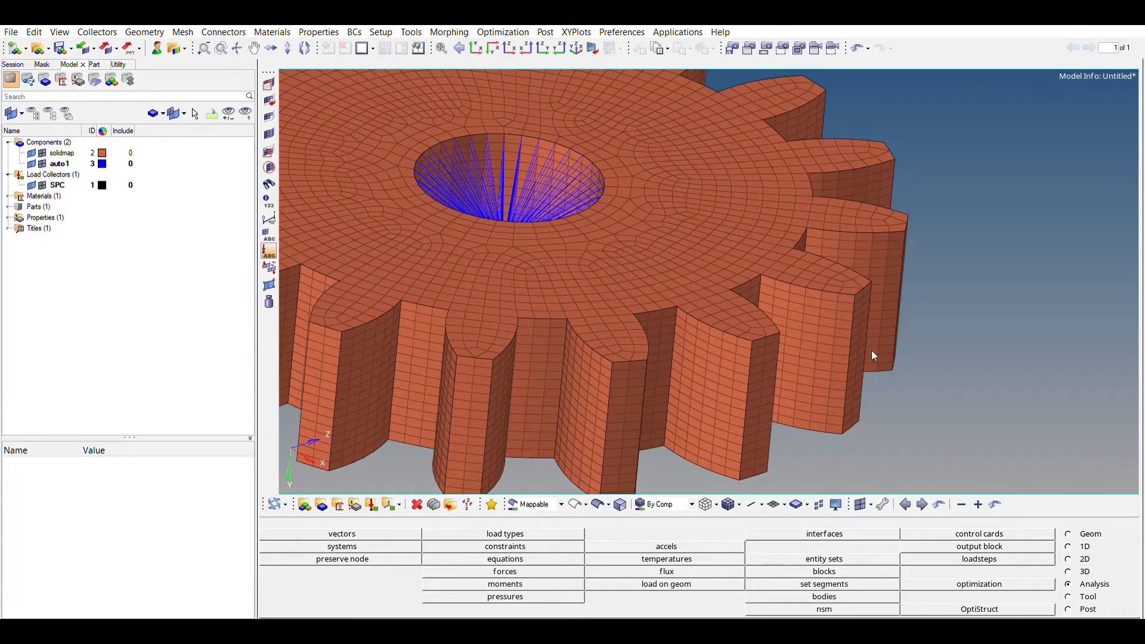
scroll(564, 218, down, 3)
ctrl+drag(564, 218, 631, 264)
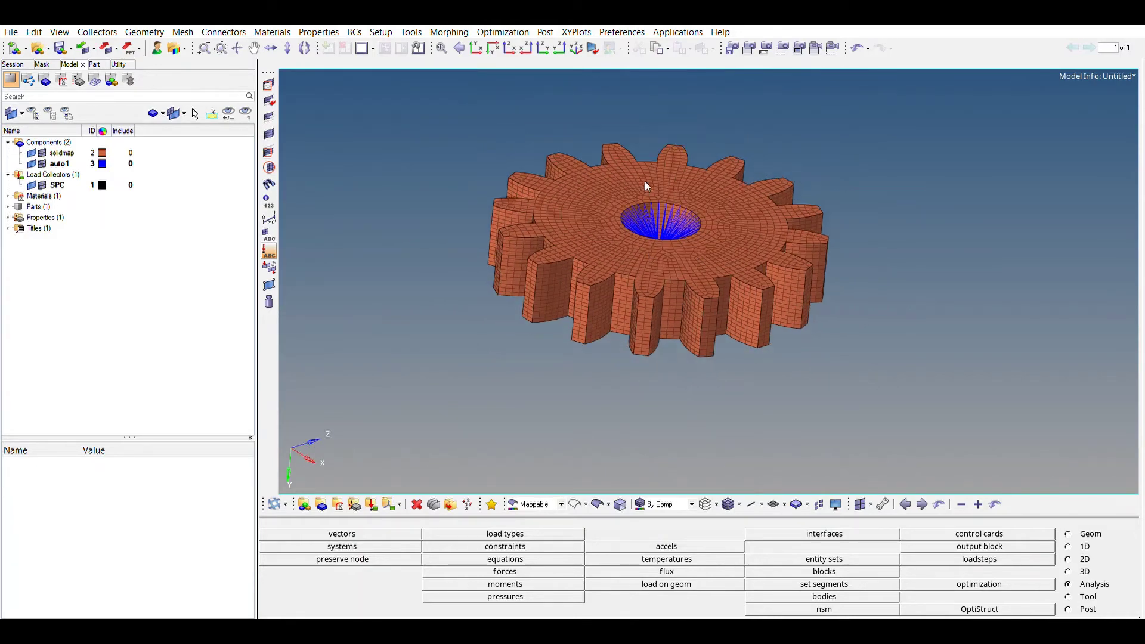
ctrl+drag(645, 181, 643, 281)
scroll(750, 402, up, 5)
scroll(655, 286, down, 3)
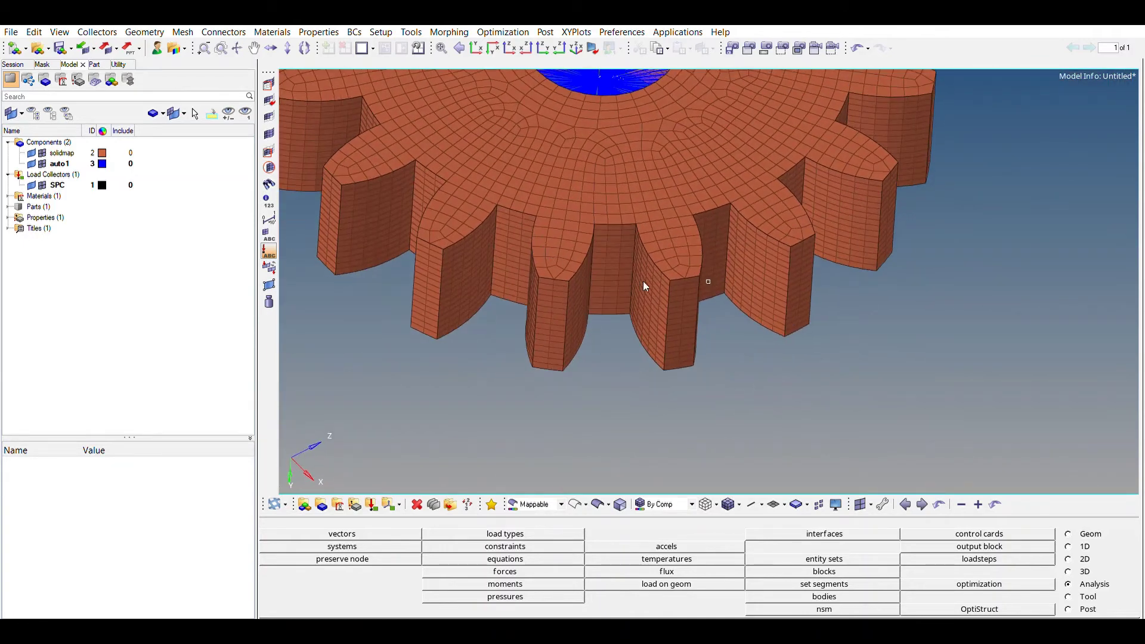
scroll(584, 274, down, 3)
scroll(648, 303, up, 4)
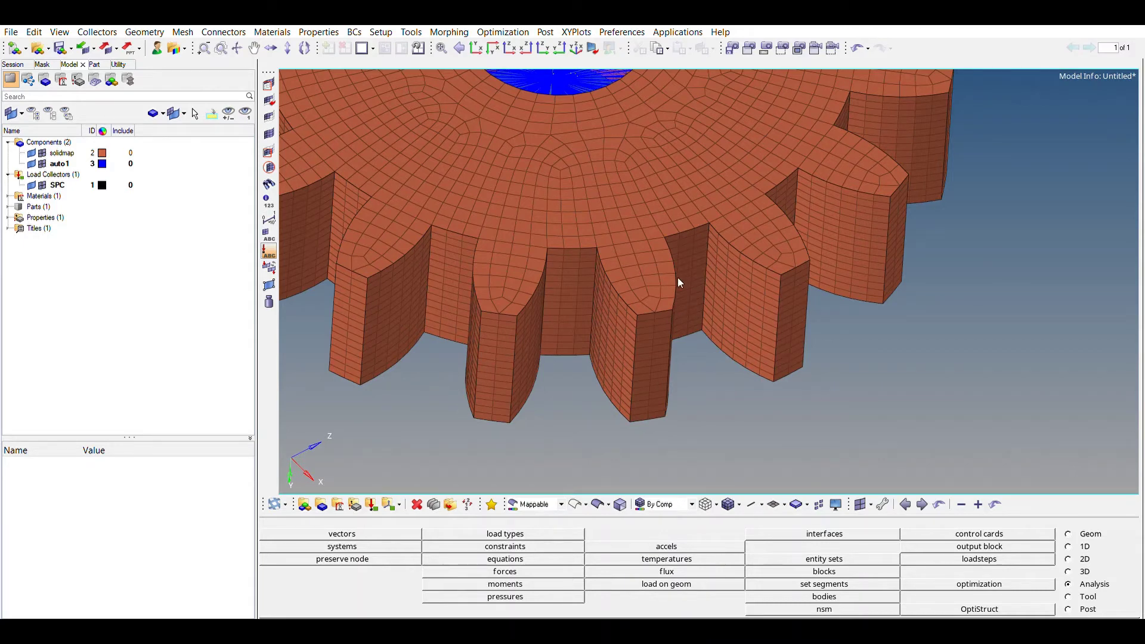
scroll(677, 290, down, 3)
ctrl+drag(620, 202, 729, 335)
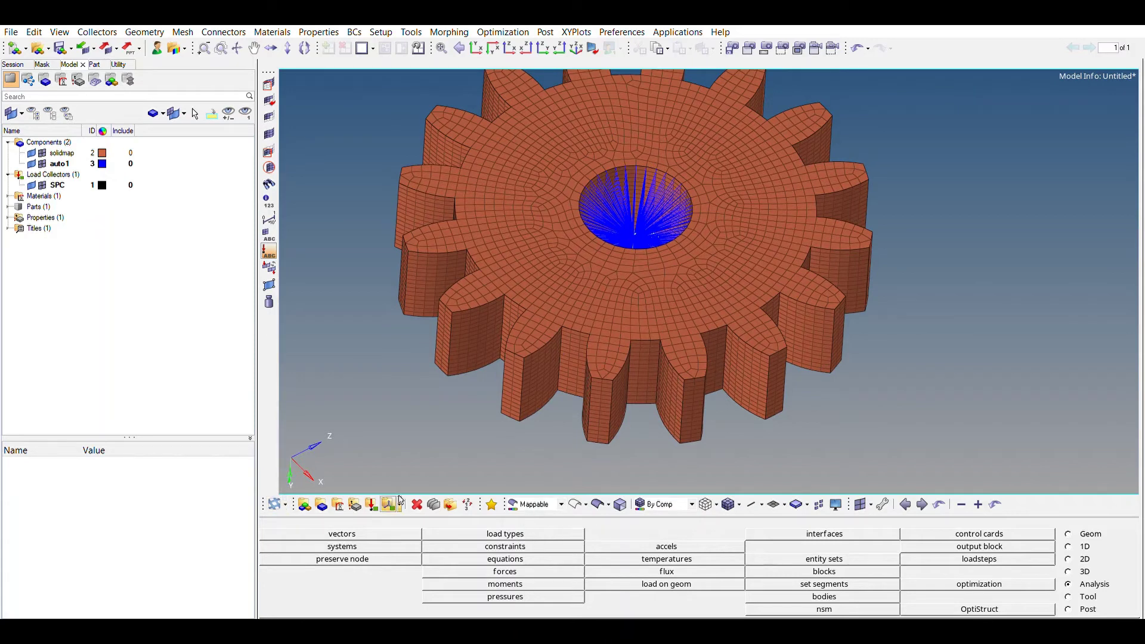
Step: Create a second load collector named 'Force'
click(373, 501)
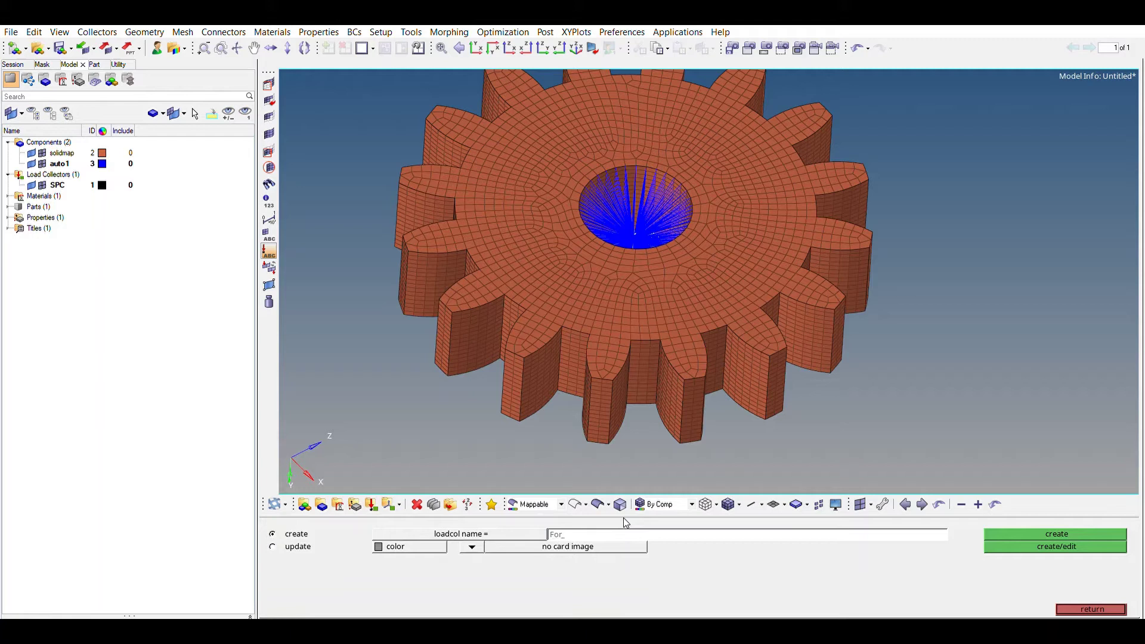
click(1023, 533)
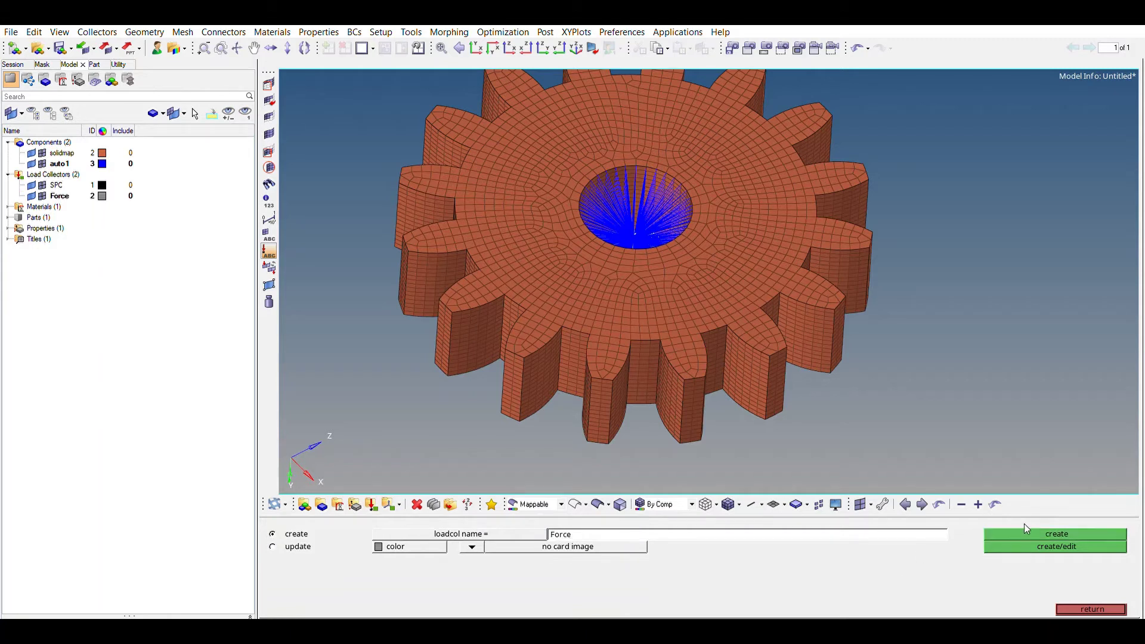
click(1091, 608)
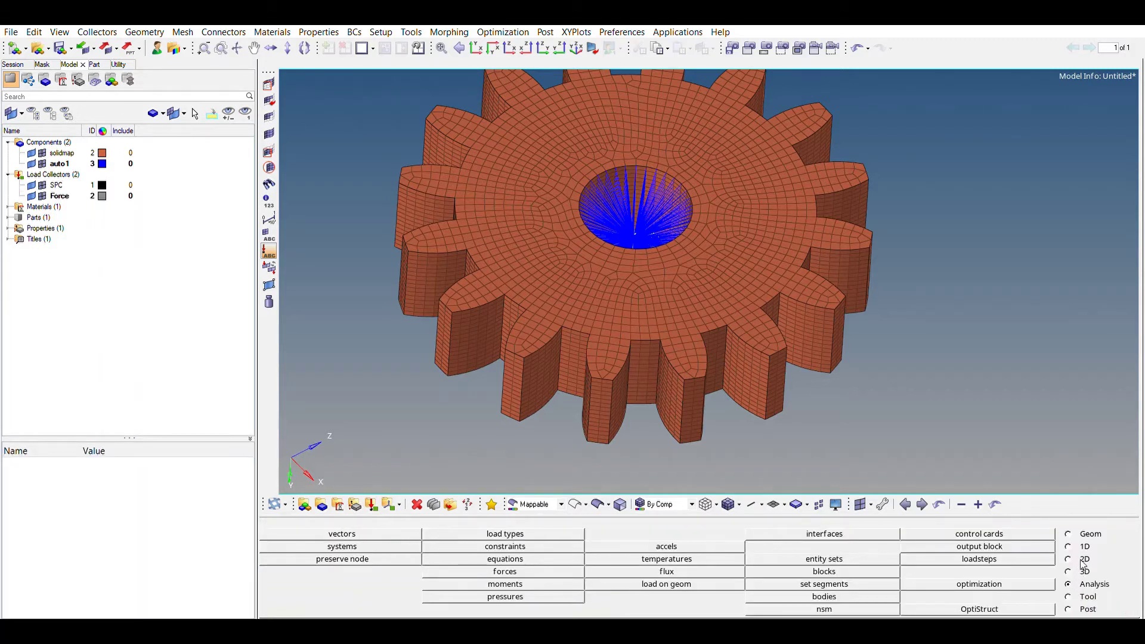
Step: Select the column of nodes along one gear tooth's edge for forces
click(495, 568)
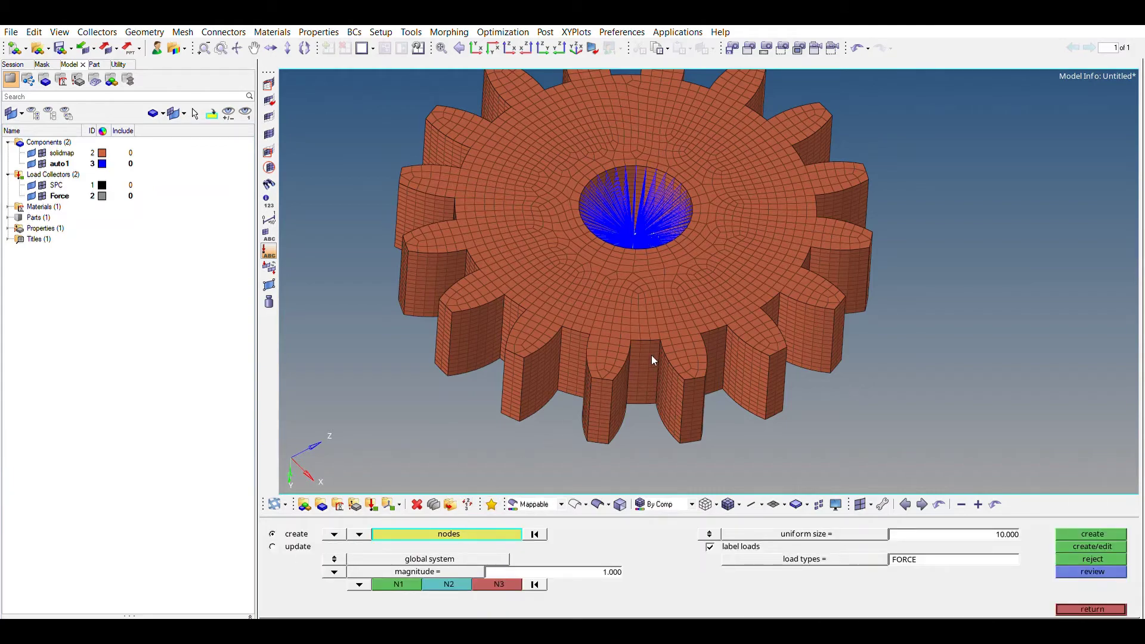
scroll(656, 367, up, 3)
scroll(599, 325, down, 3)
scroll(650, 314, up, 5)
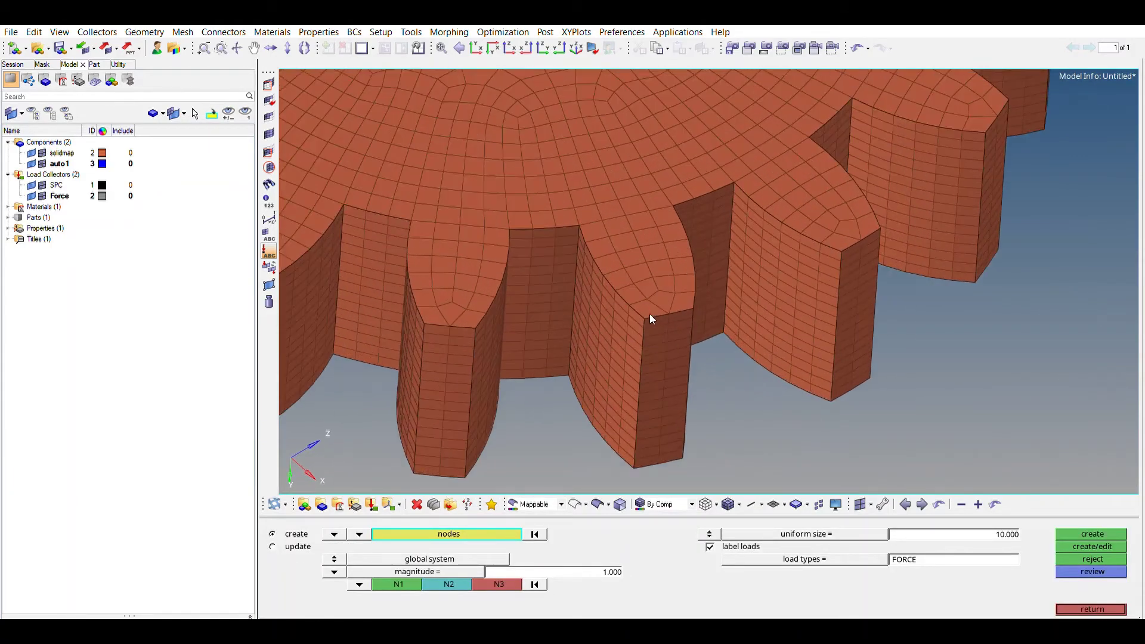
click(646, 306)
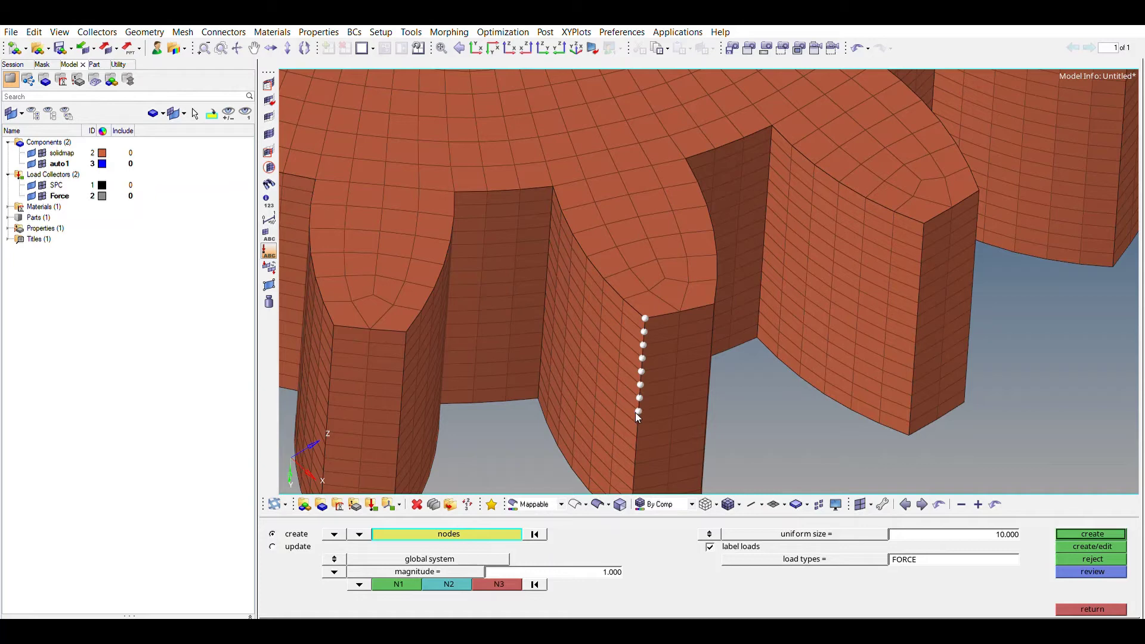
scroll(638, 424, down, 3)
scroll(638, 395, up, 3)
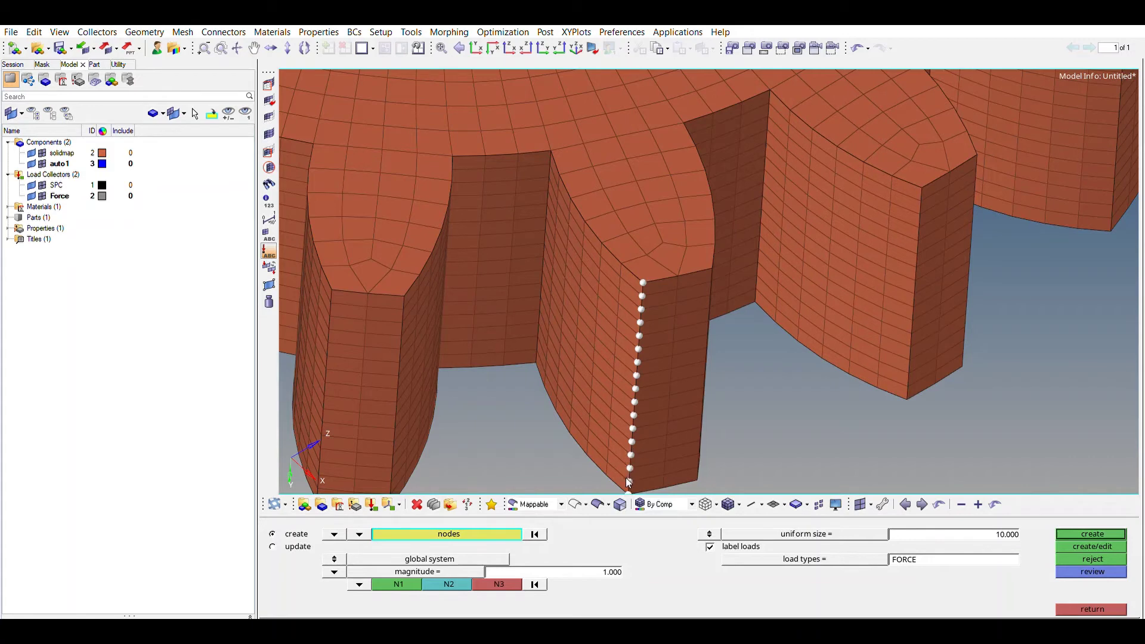
scroll(623, 422, down, 1)
scroll(638, 256, down, 6)
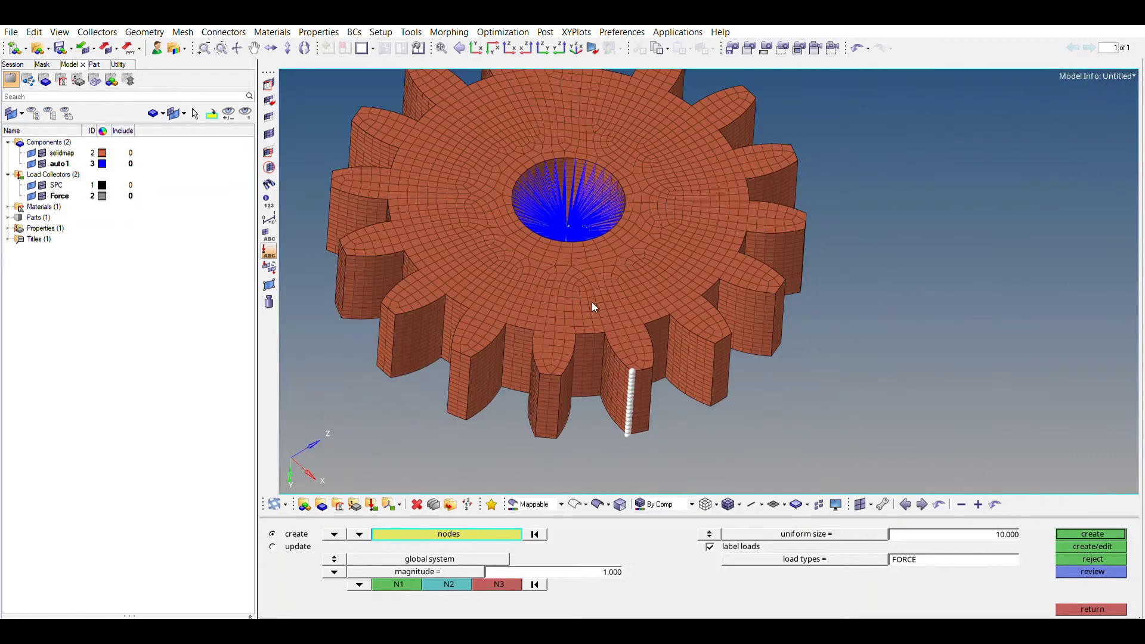
scroll(632, 334, up, 4)
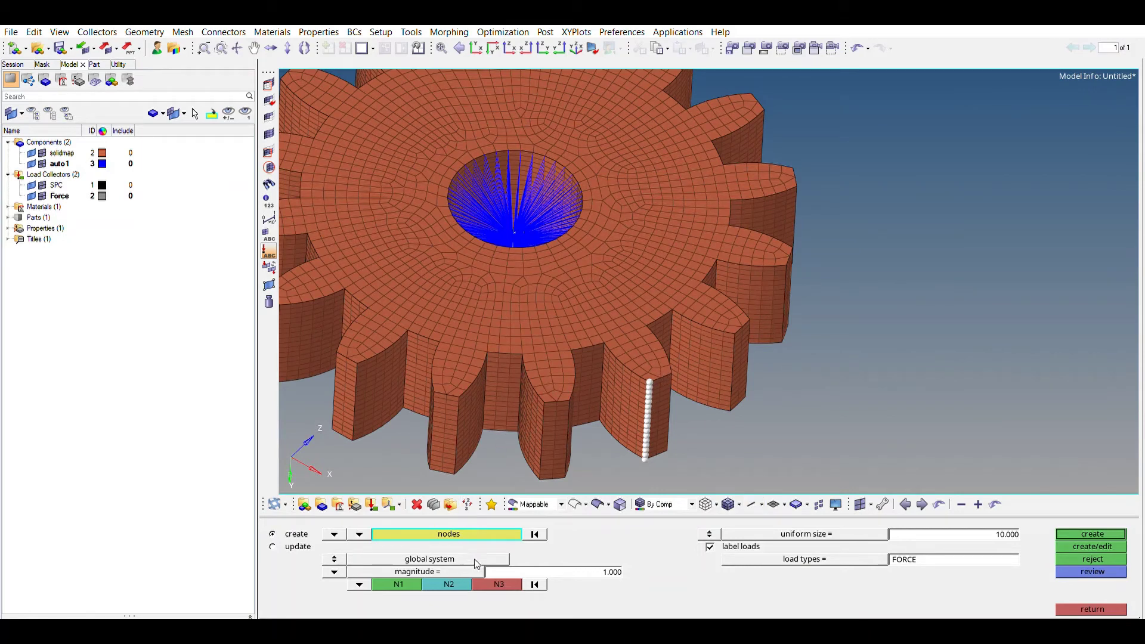
Step: Set force magnitude 10, with direction defined by three picked nodes N1, N2, N3
click(552, 570)
text(10)
key(Return)
click(359, 584)
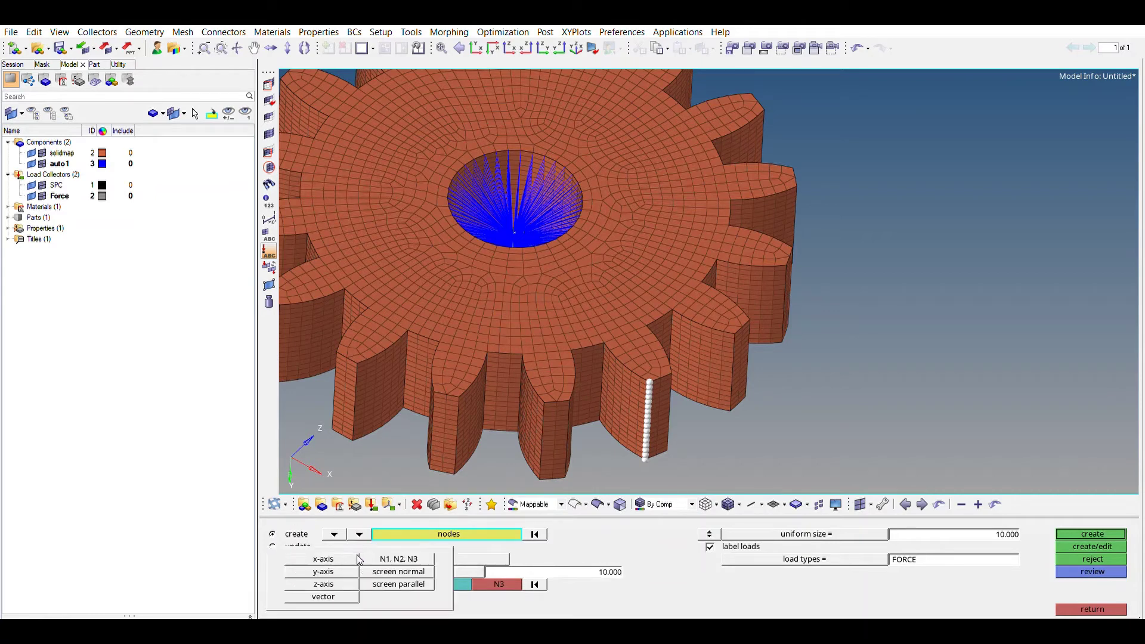
click(409, 587)
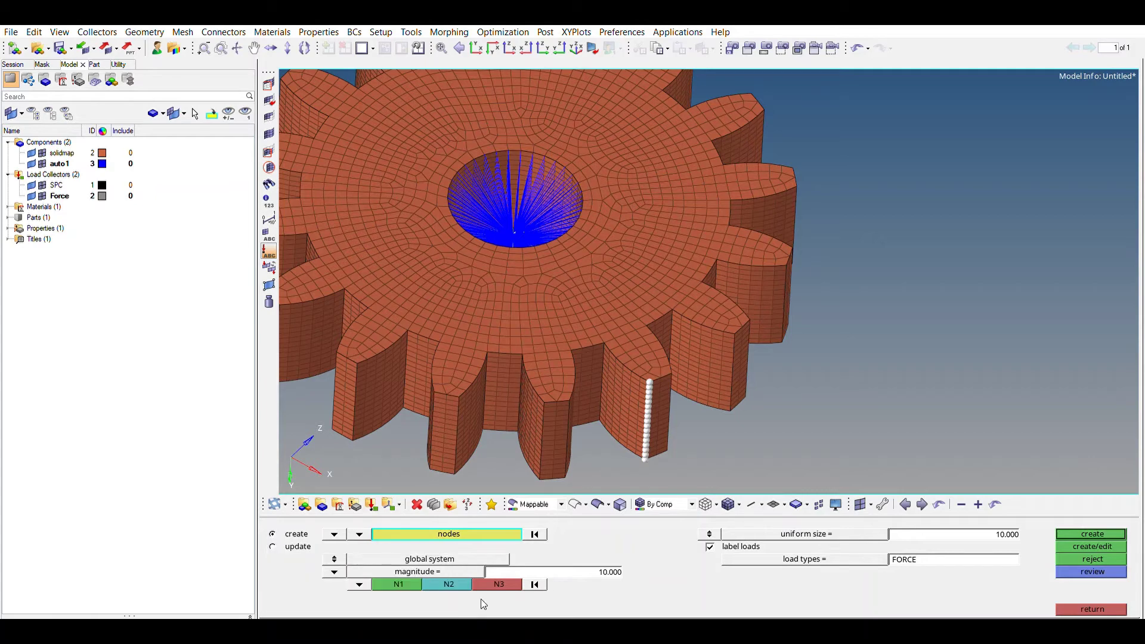
click(399, 584)
scroll(650, 360, up, 5)
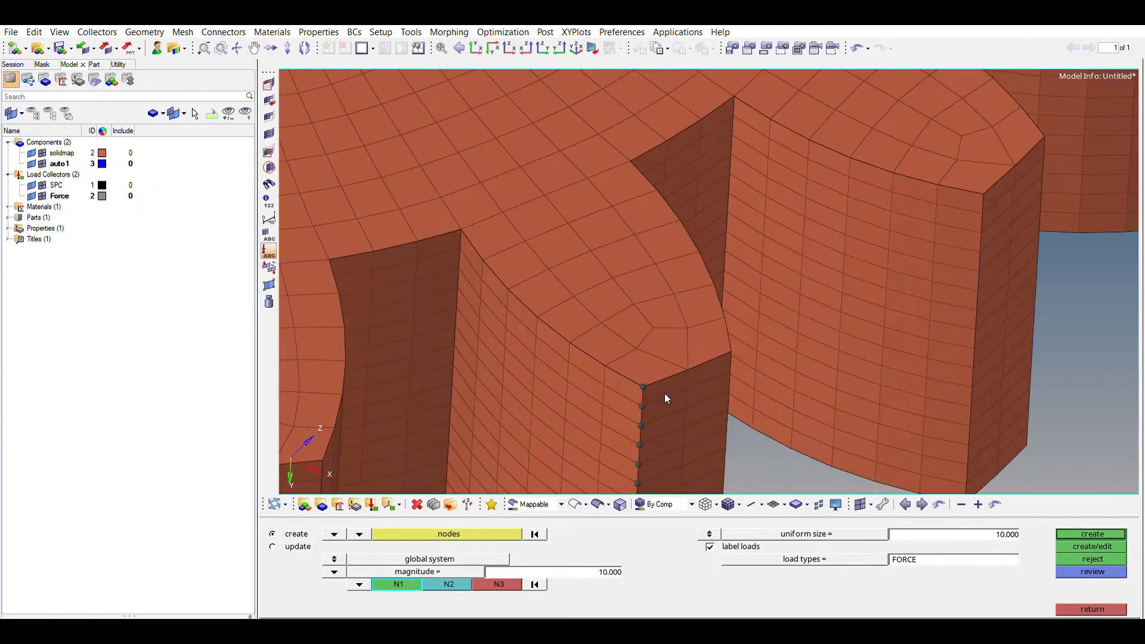
click(642, 386)
click(730, 337)
scroll(734, 384, down, 6)
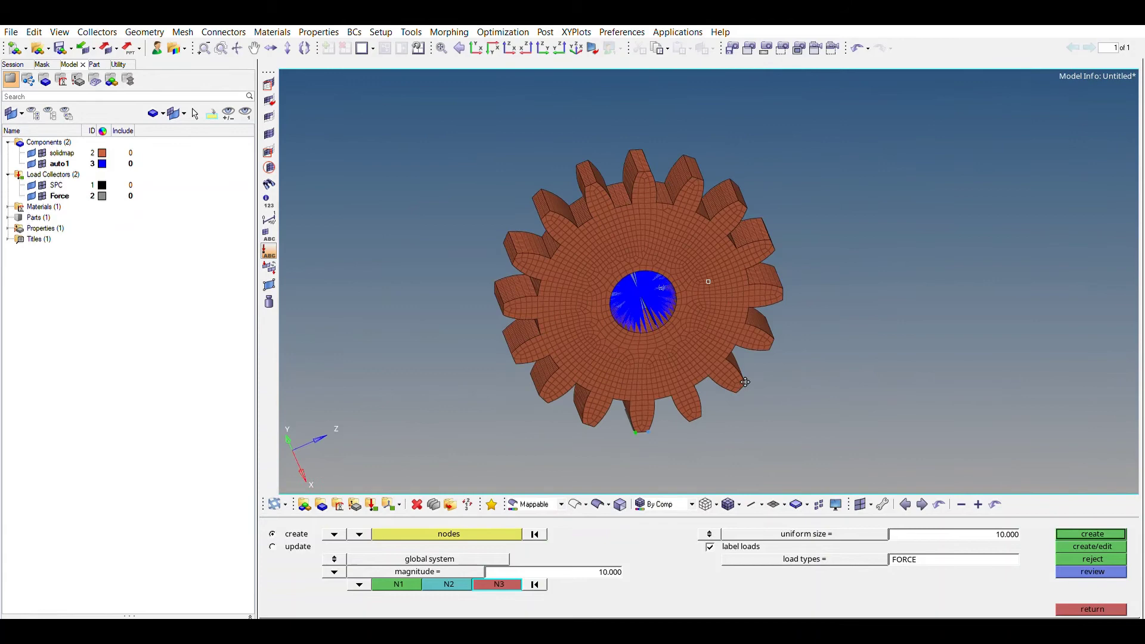
ctrl+drag(745, 381, 568, 337)
scroll(617, 362, up, 3)
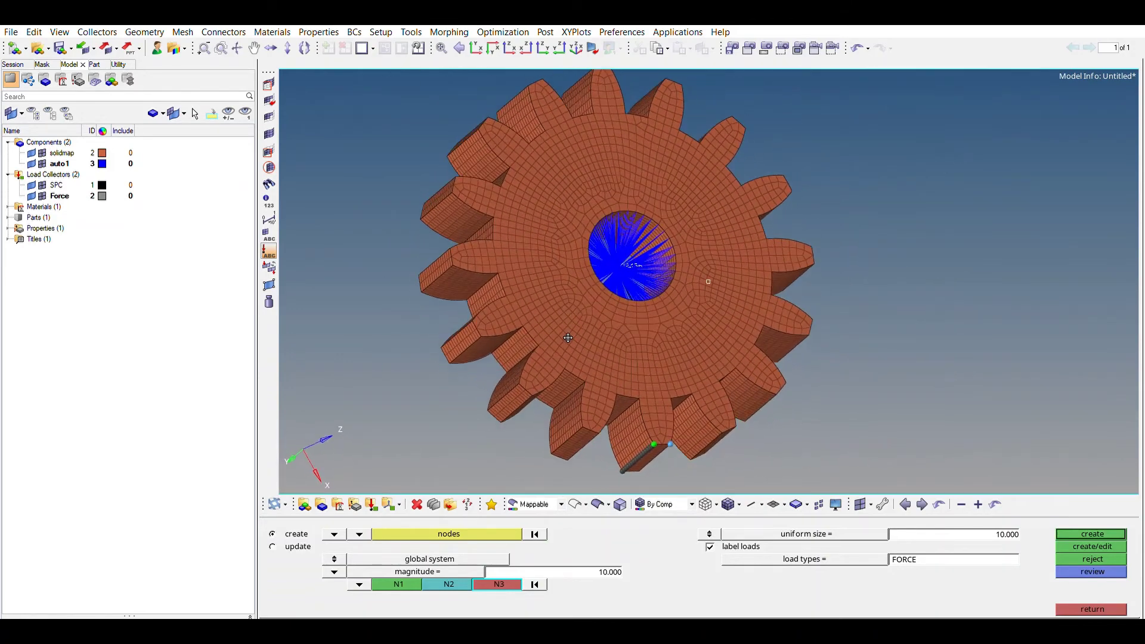
scroll(676, 439, up, 3)
scroll(654, 401, down, 2)
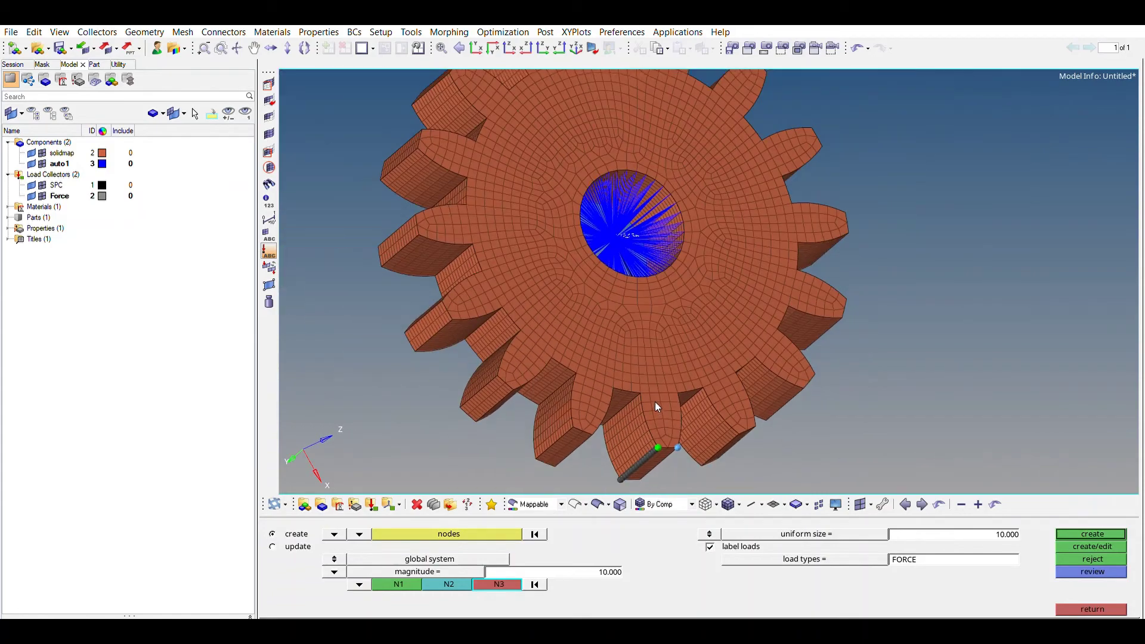
Step: Create the 10-magnitude forces and view the loaded tooth obliquely
click(1073, 533)
ctrl+drag(653, 405, 744, 266)
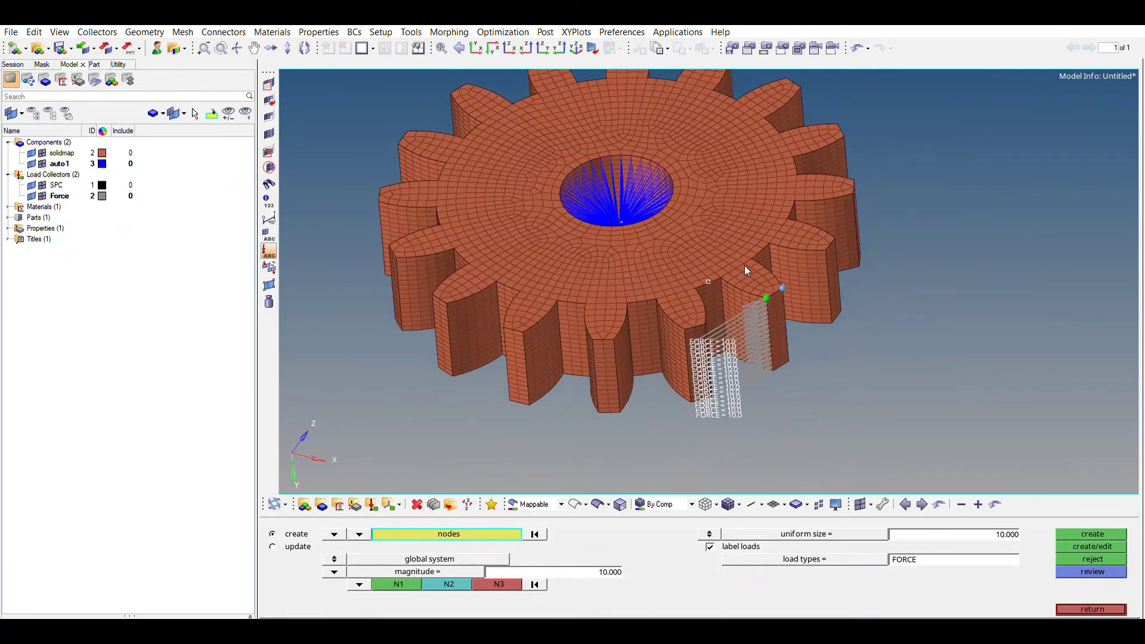
scroll(810, 306, up, 5)
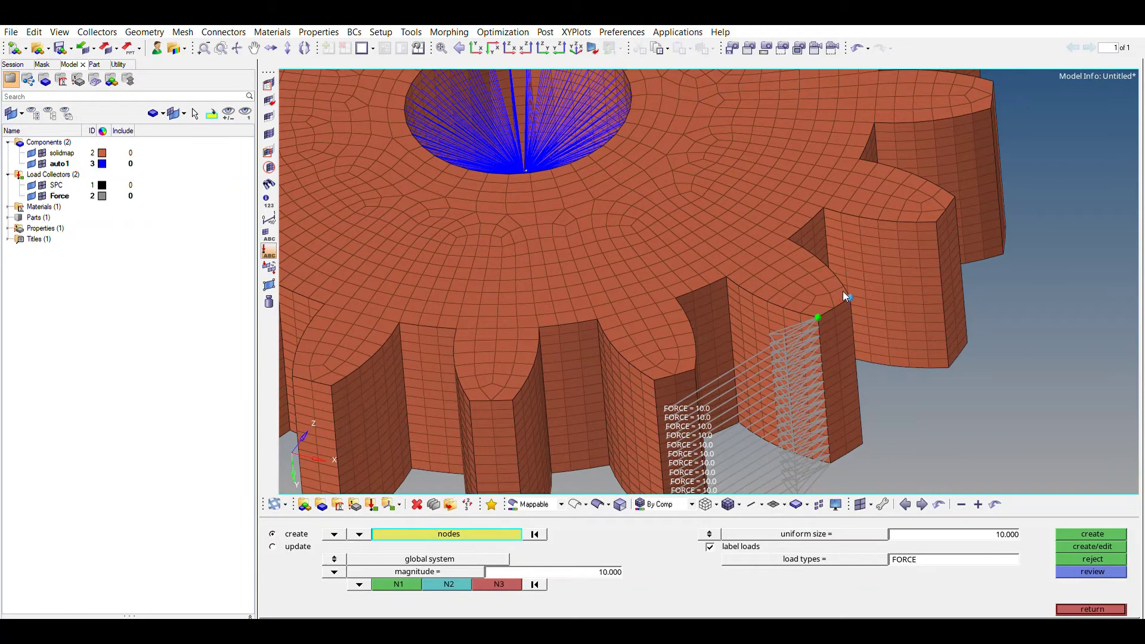
scroll(645, 240, down, 5)
ctrl+drag(645, 240, 615, 268)
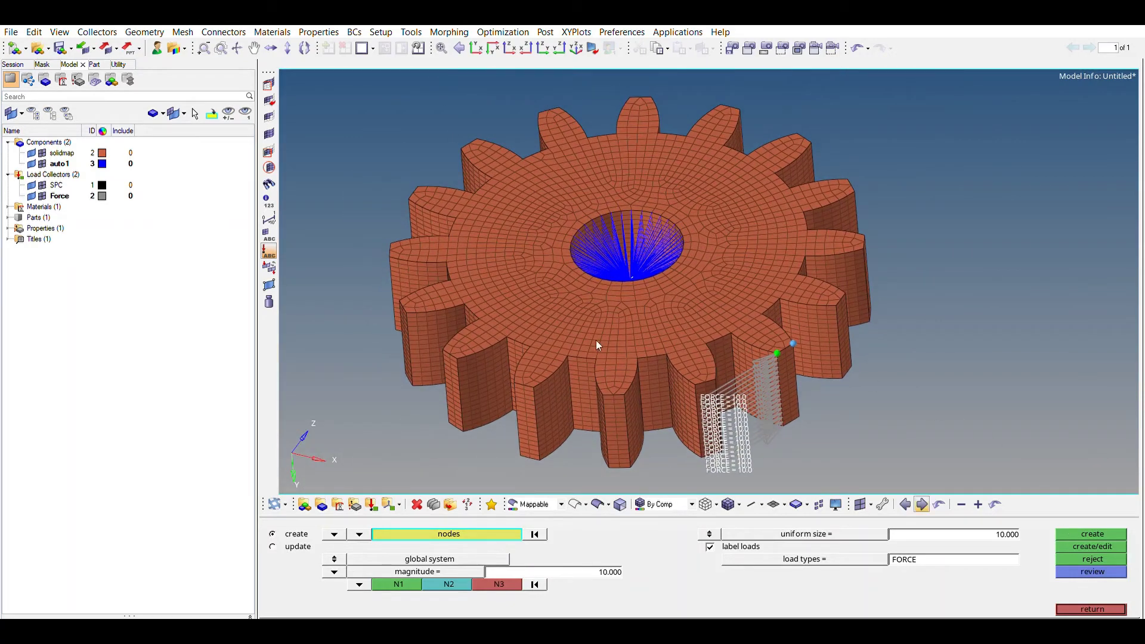
Step: Finish placing the tooth forces in the Force collector, viewing the gear from above
click(106, 195)
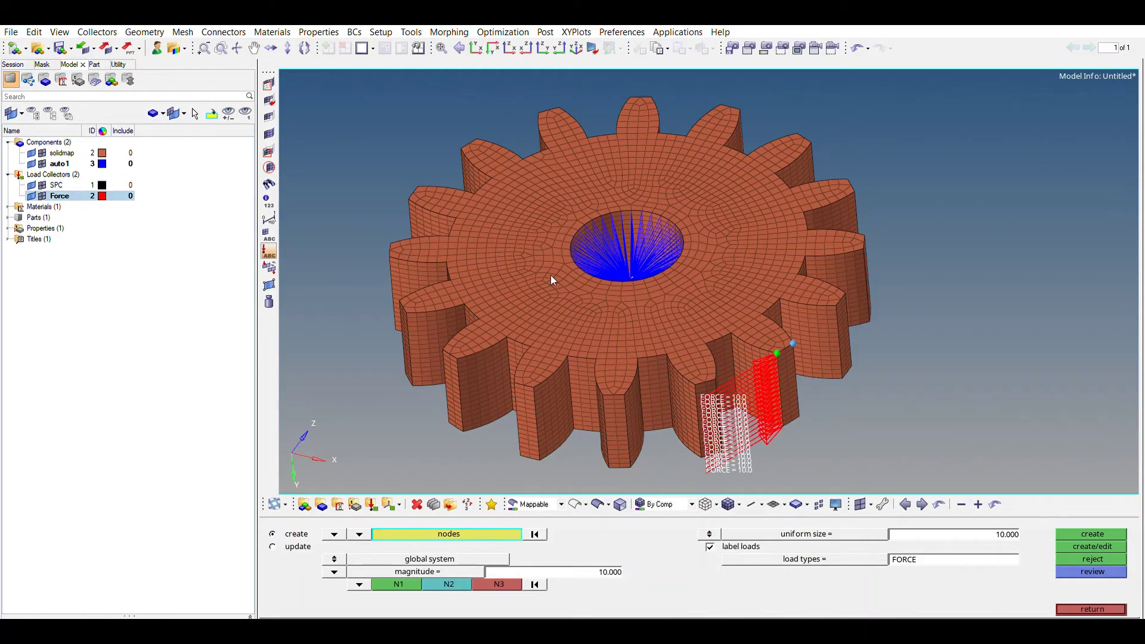
ctrl+drag(553, 280, 622, 323)
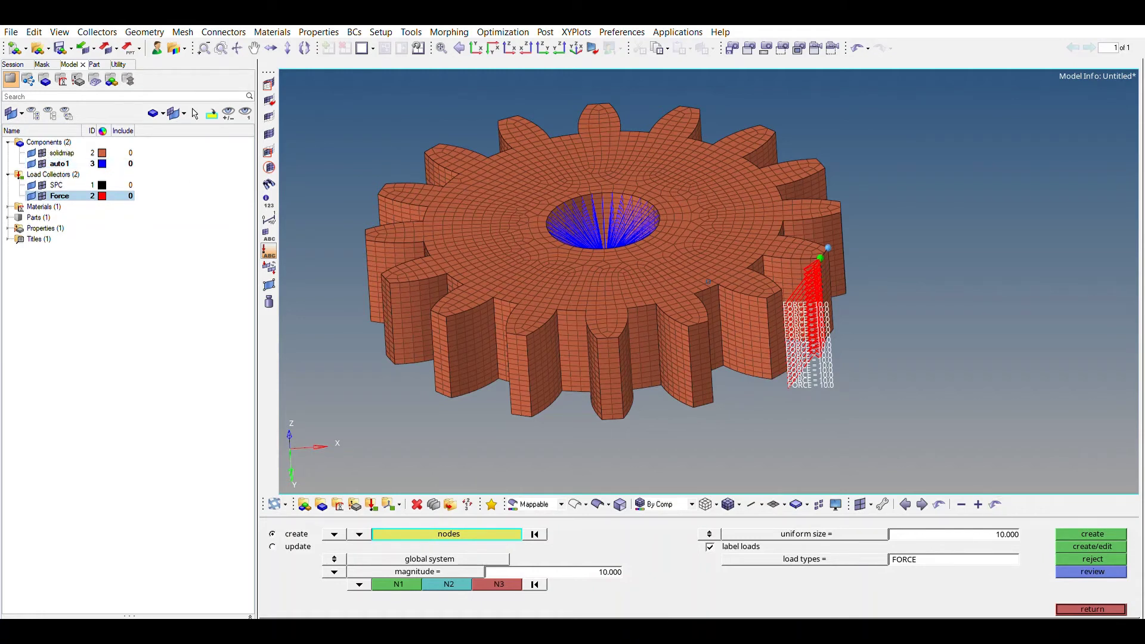
key(Escape)
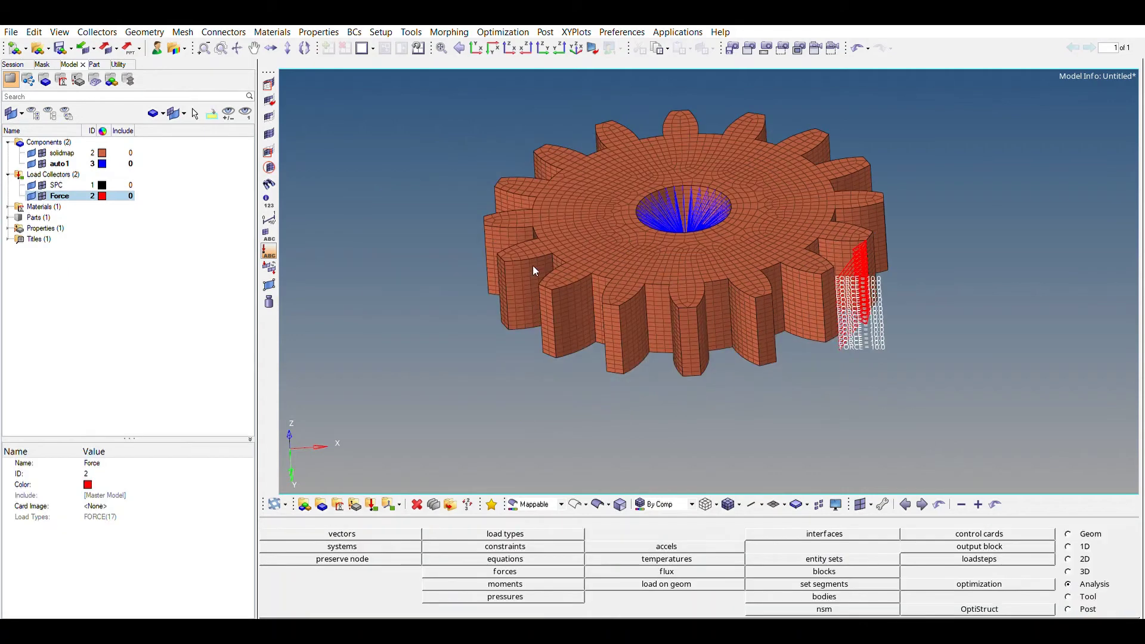
Step: Show the auto1 component's properties and rotate the gear in the view
scroll(848, 158, down, 2)
click(76, 164)
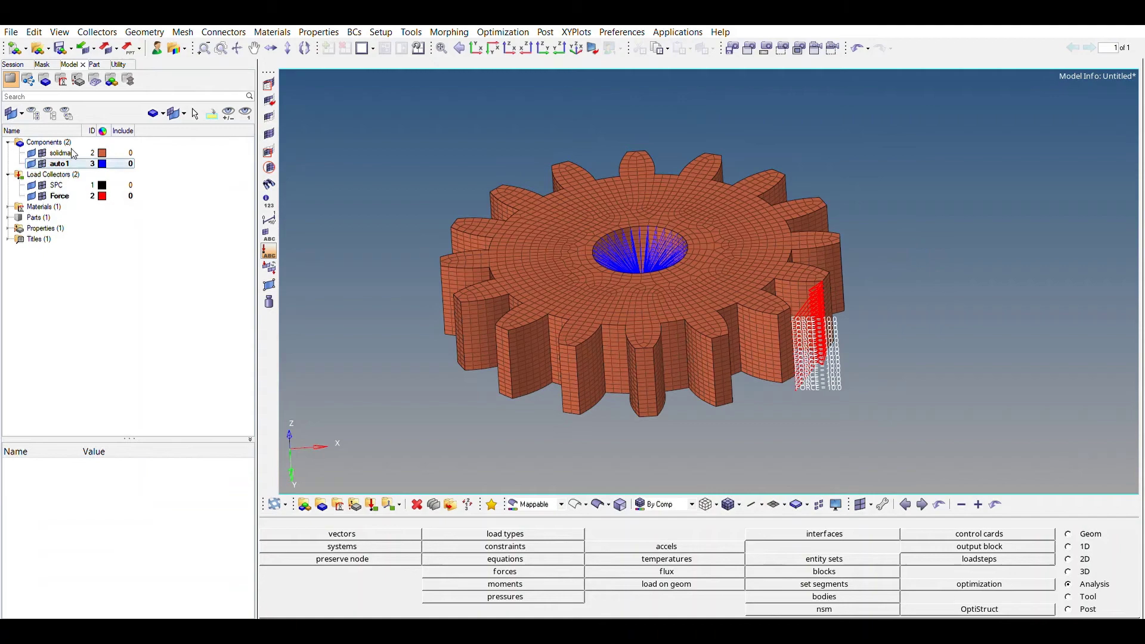
ctrl+drag(901, 218, 745, 266)
Step: Create linear static load step Struct using SPC as constraint and Force as load
click(991, 557)
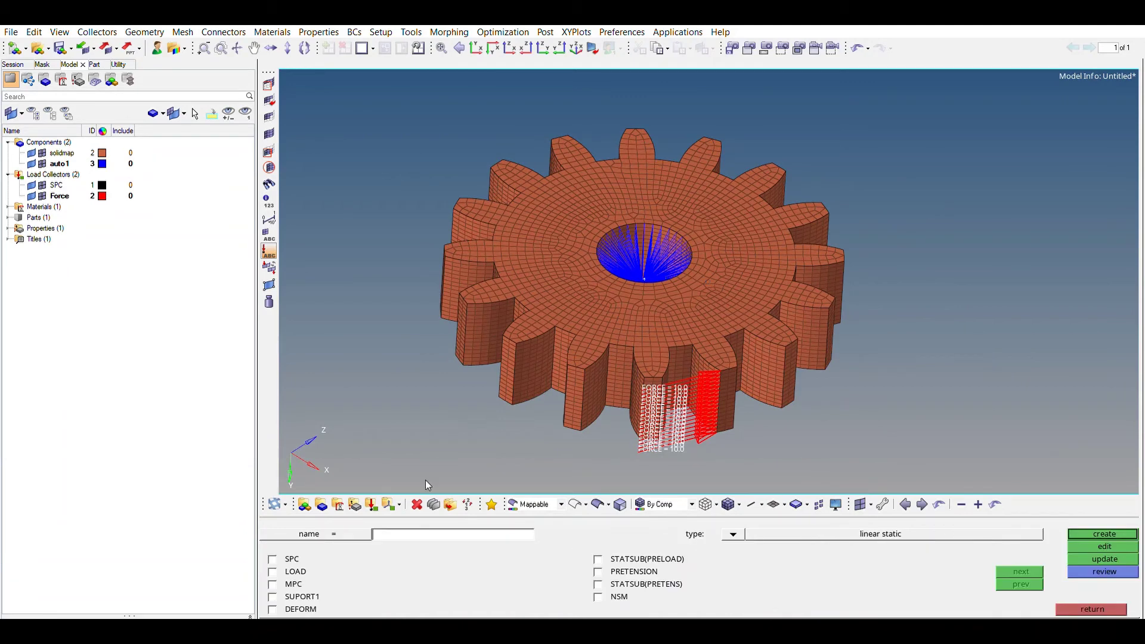
click(738, 531)
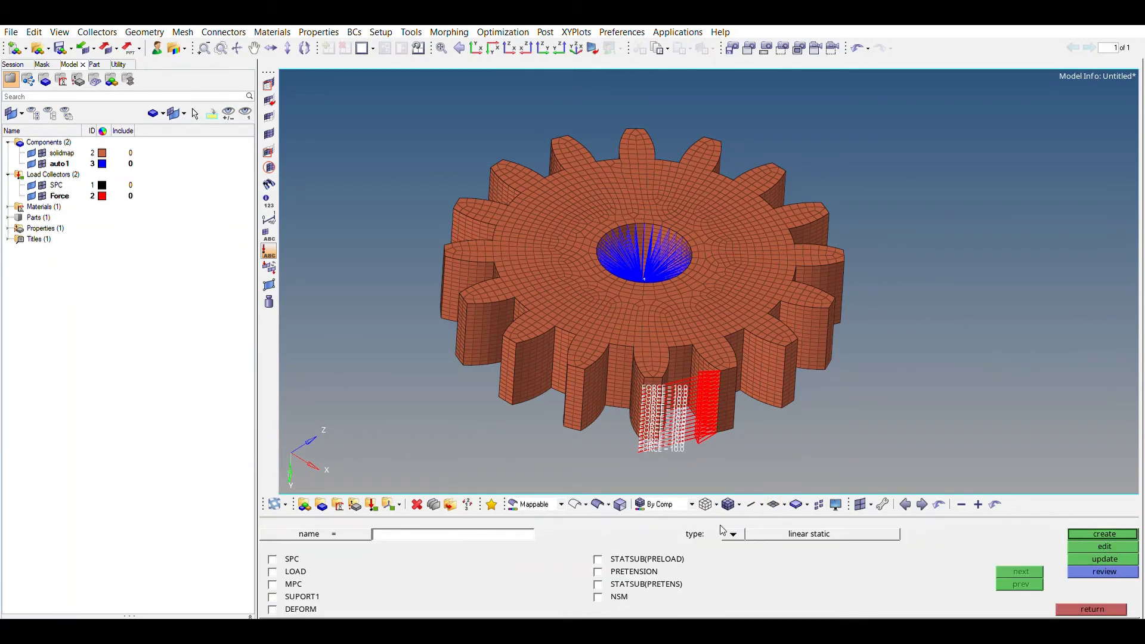
click(733, 531)
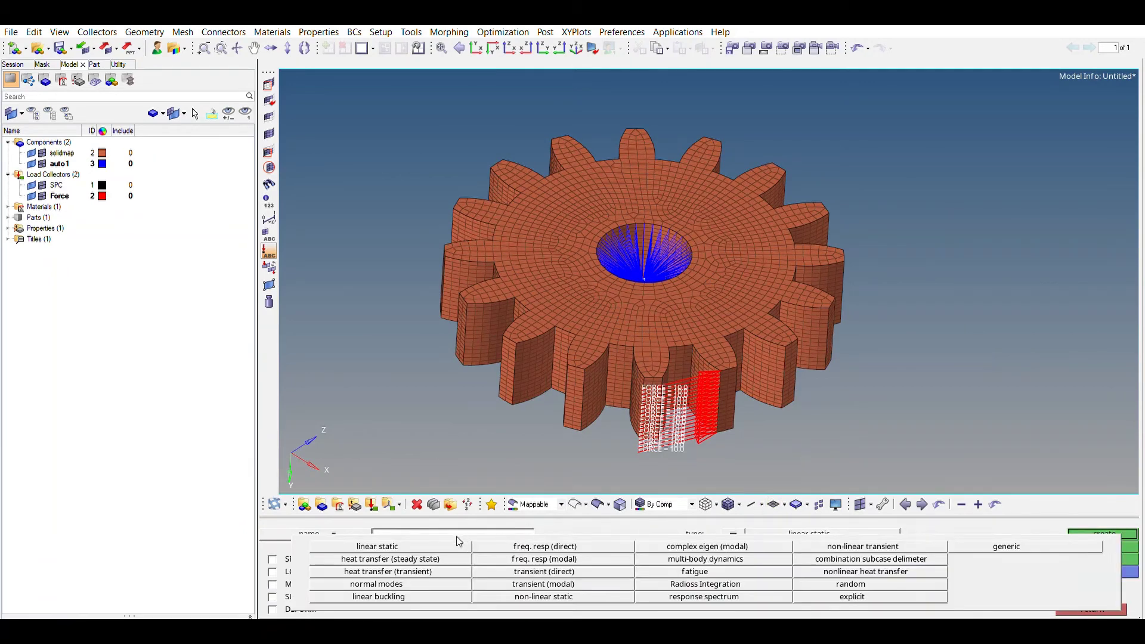
click(391, 546)
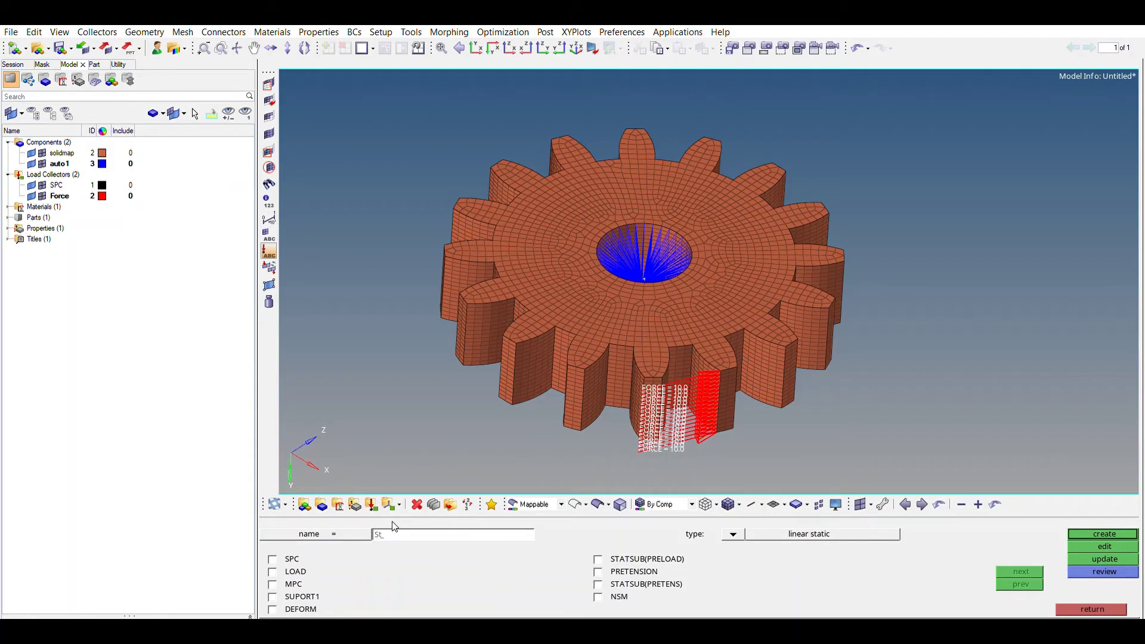
click(272, 558)
click(419, 558)
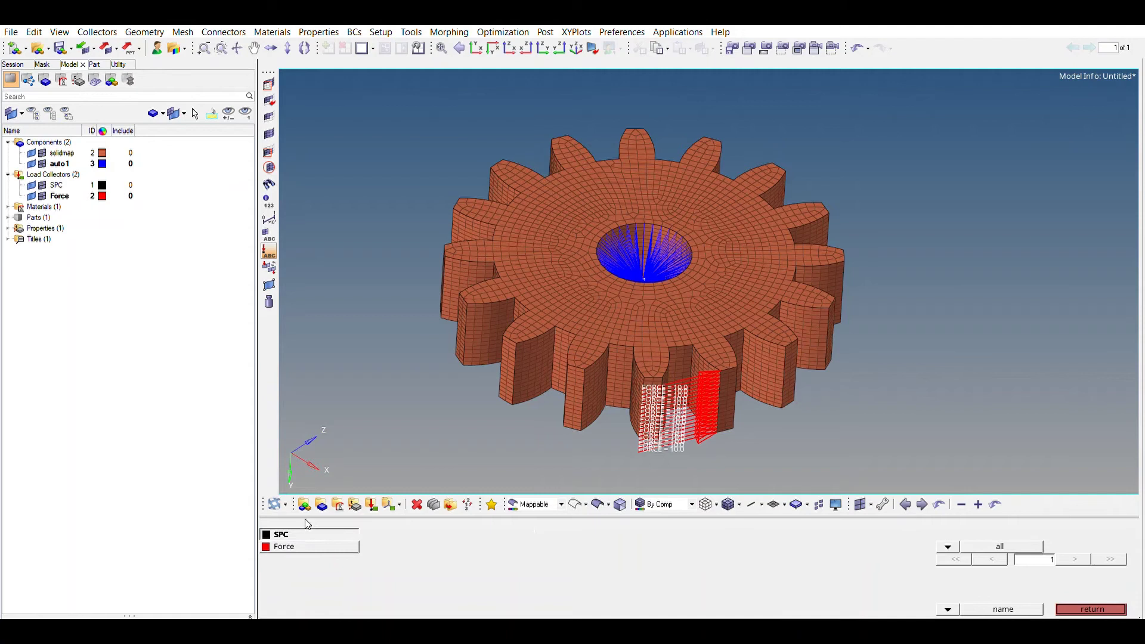
click(310, 534)
click(272, 571)
click(416, 571)
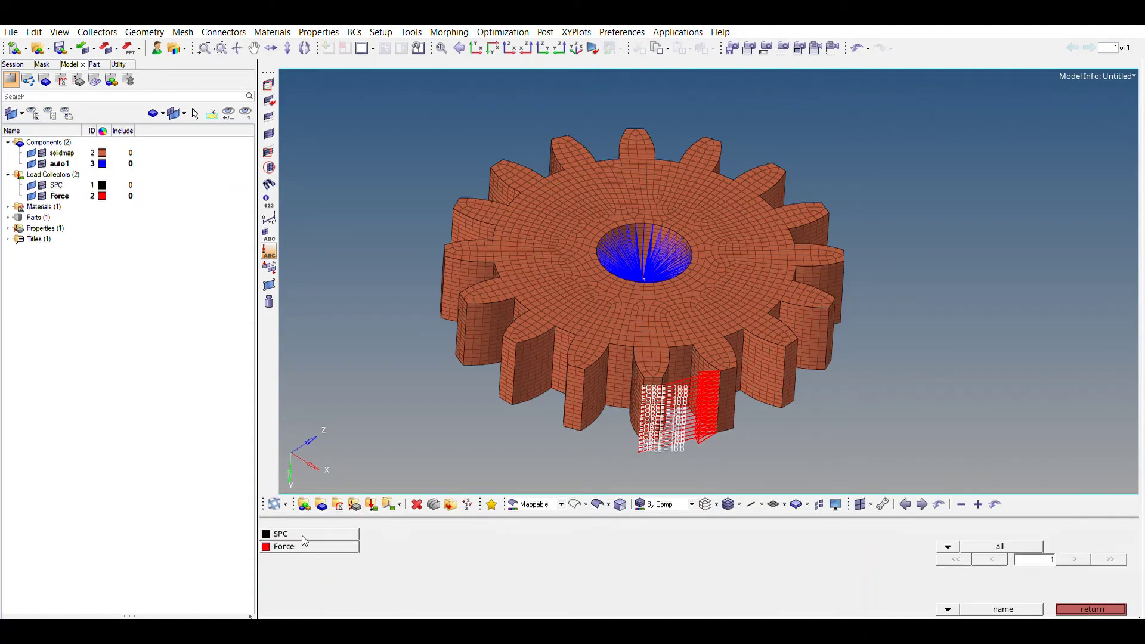
click(306, 546)
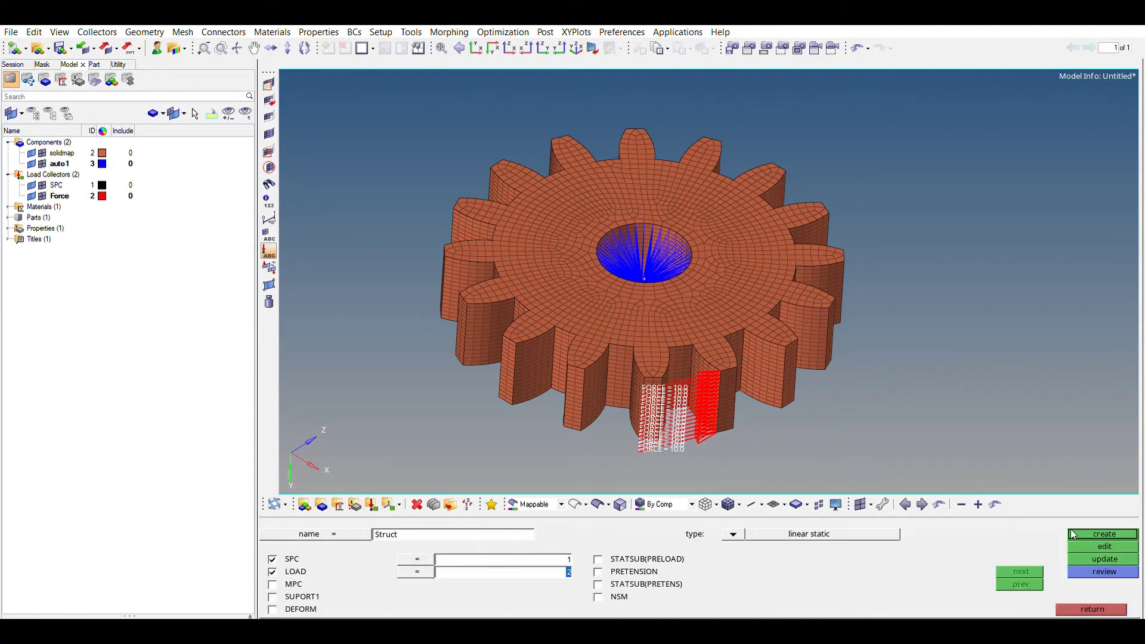
click(1090, 533)
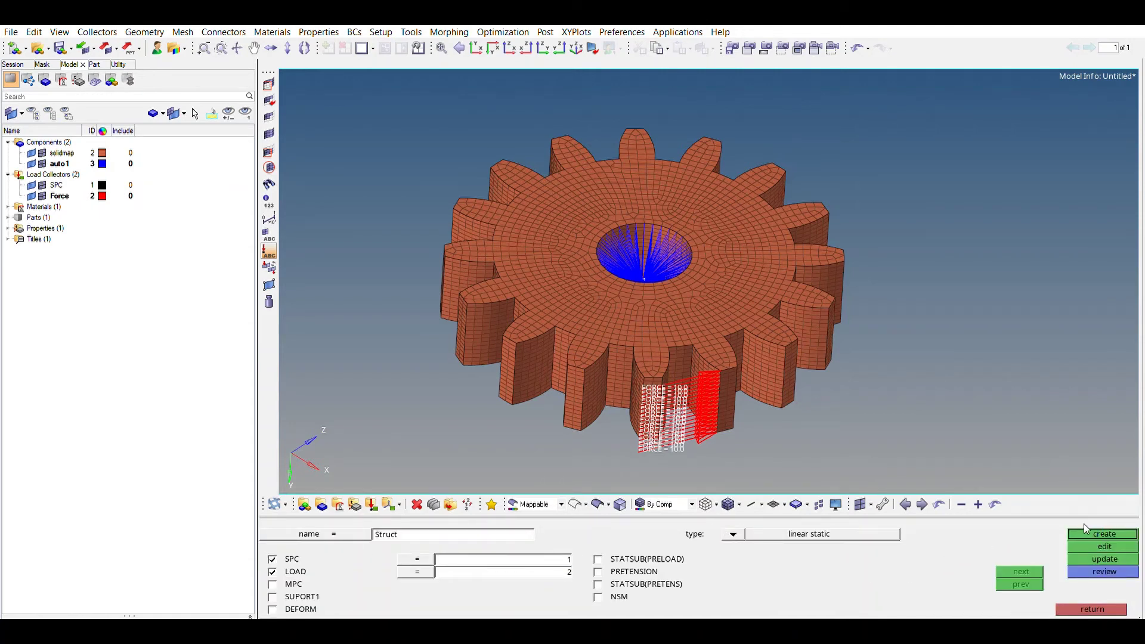
click(1091, 607)
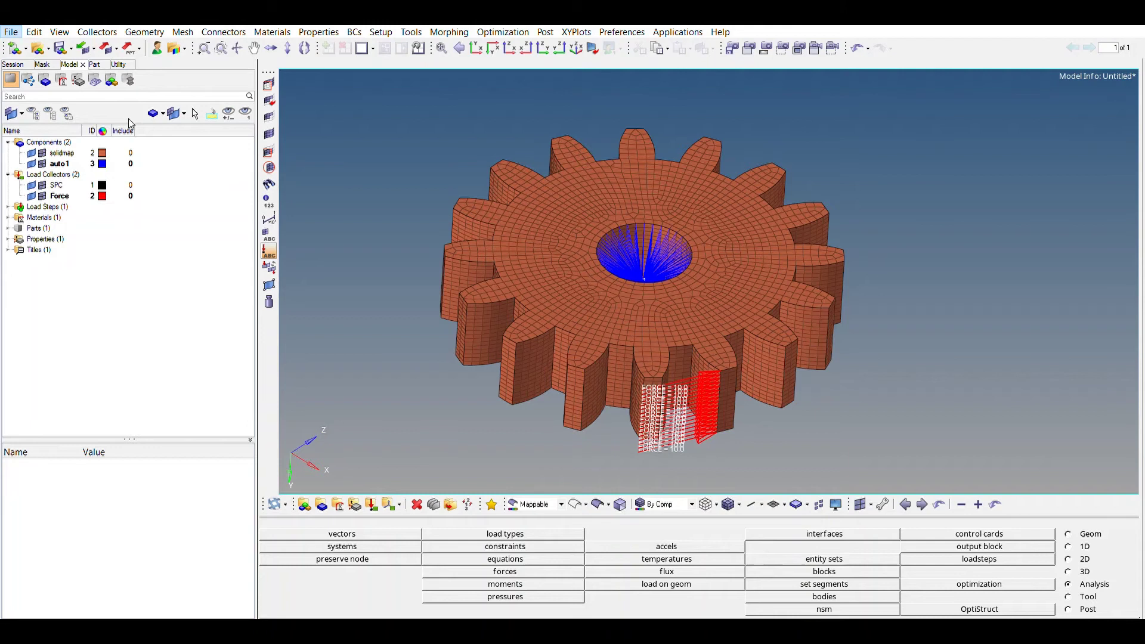
Step: Run OptiStruct on the gear model to produce the as.h3d static results
key(Escape)
click(983, 607)
click(1055, 534)
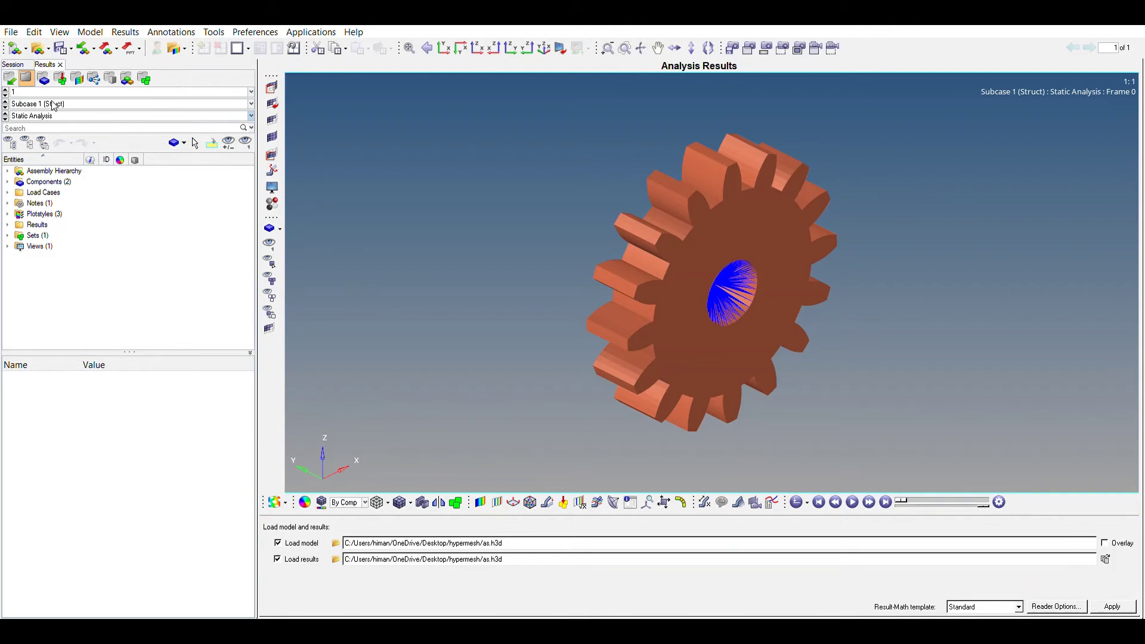
Step: Apply a Displacement (v) Mag contour to the gear, peaking at 2.938E-03 on the loaded tooth
key(Tab)
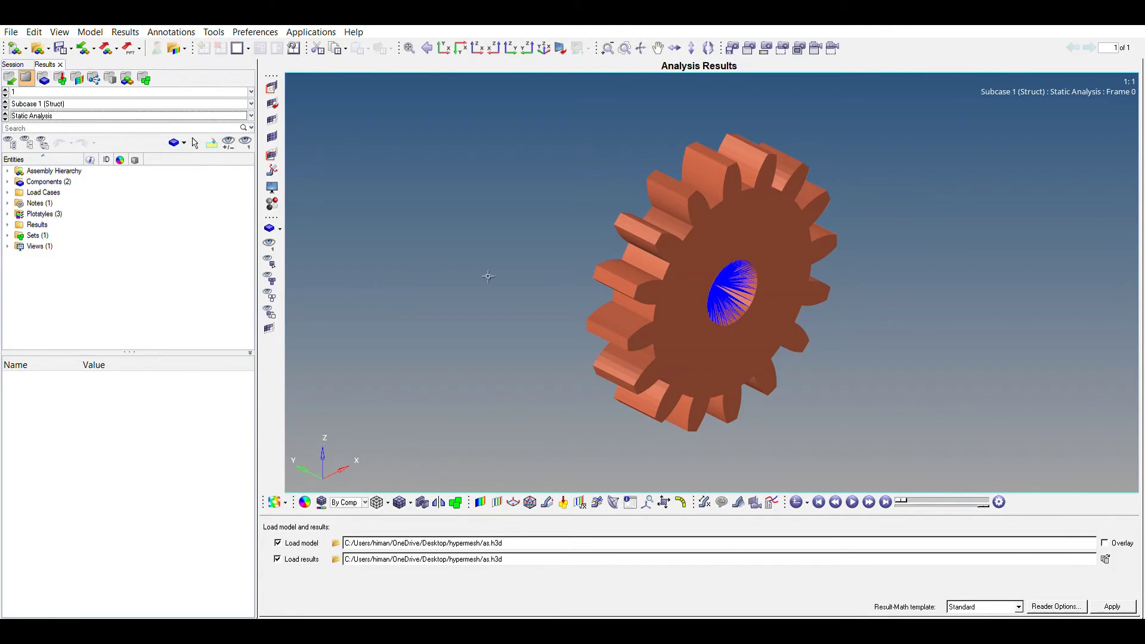
click(480, 500)
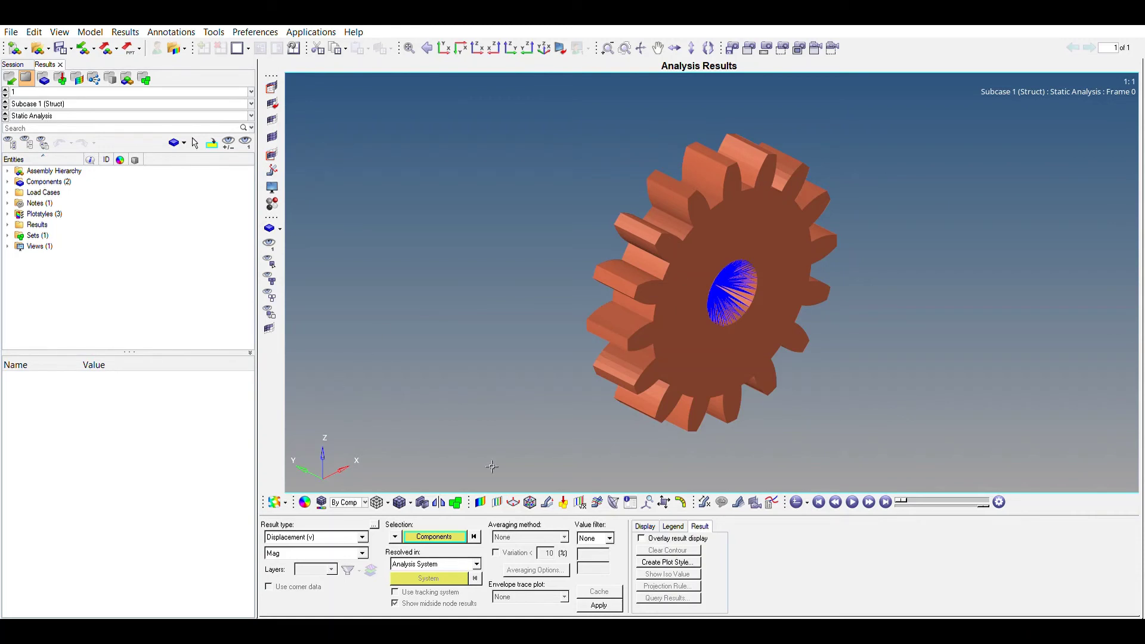
click(598, 605)
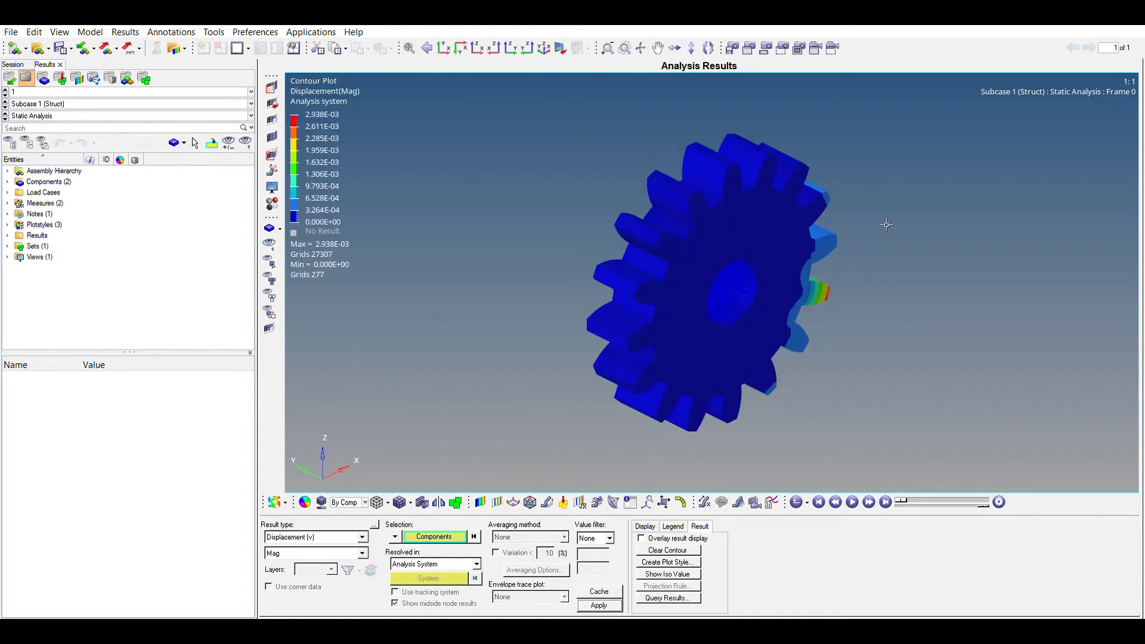
mouse_move(914, 217)
ctrl+mouse_down()
mouse_move(618, 439)
mouse_move(859, 372)
mouse_move(817, 321)
mouse_move(804, 326)
mouse_move(847, 382)
ctrl+mouse_up()
scroll(855, 398, up, 3)
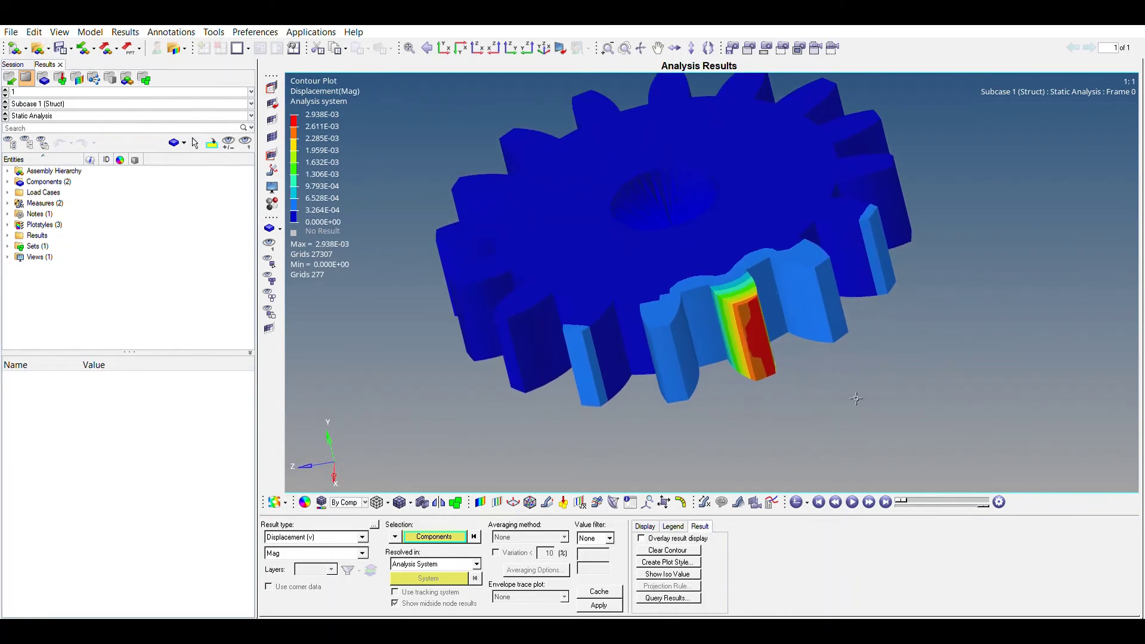
scroll(704, 312, down, 2)
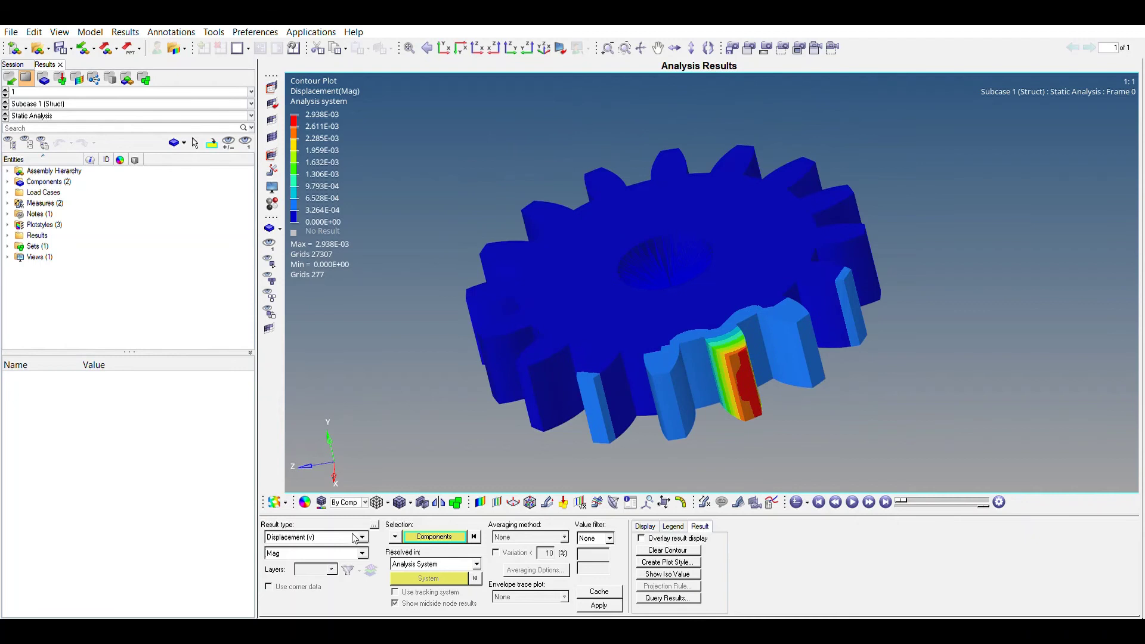
scroll(310, 543, down, 1)
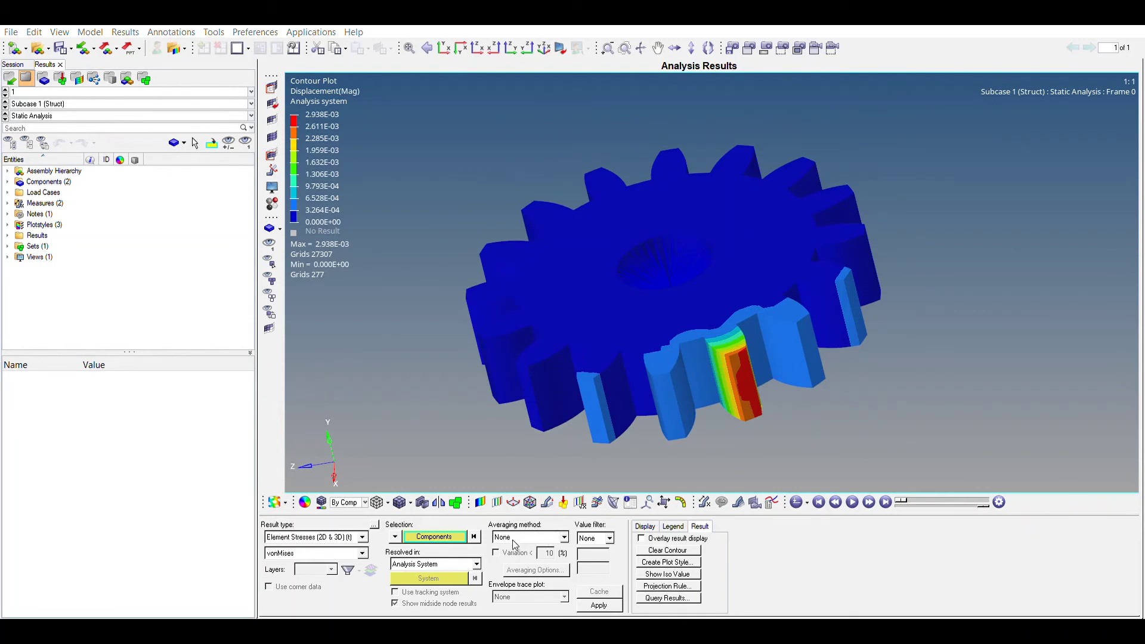
Step: Apply a simple-averaged von Mises element stress contour, peaking at 3.673E+01
scroll(512, 548, down, 1)
click(598, 605)
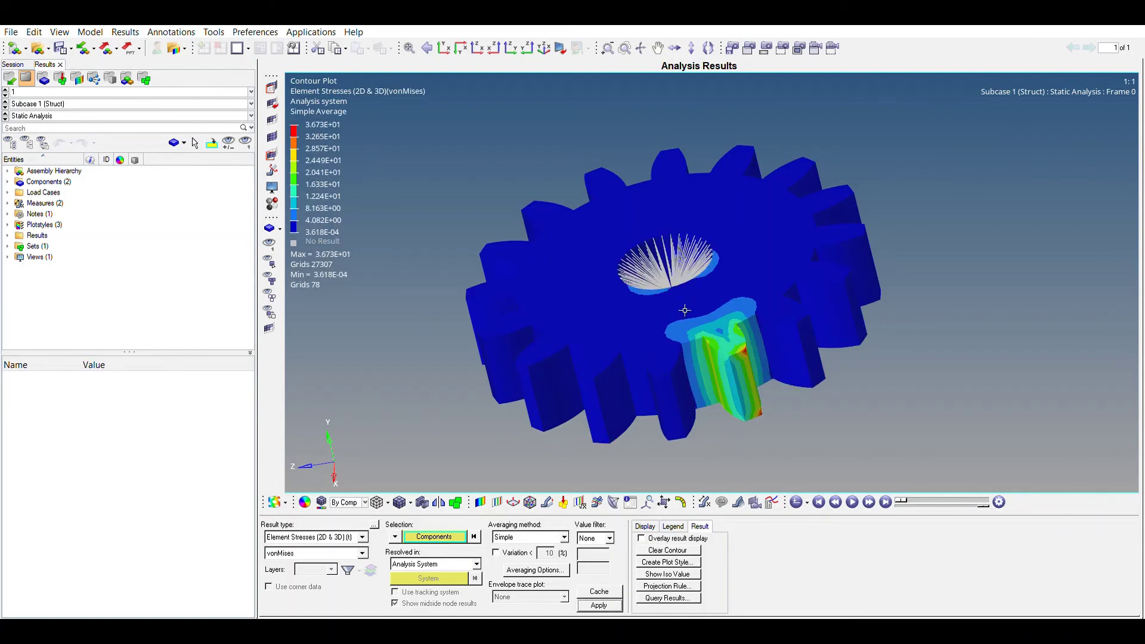
ctrl+drag(720, 405, 685, 211)
Step: Zoom, pan and rotate the gear to inspect the stress at the loaded tooth's root
scroll(707, 244, up, 5)
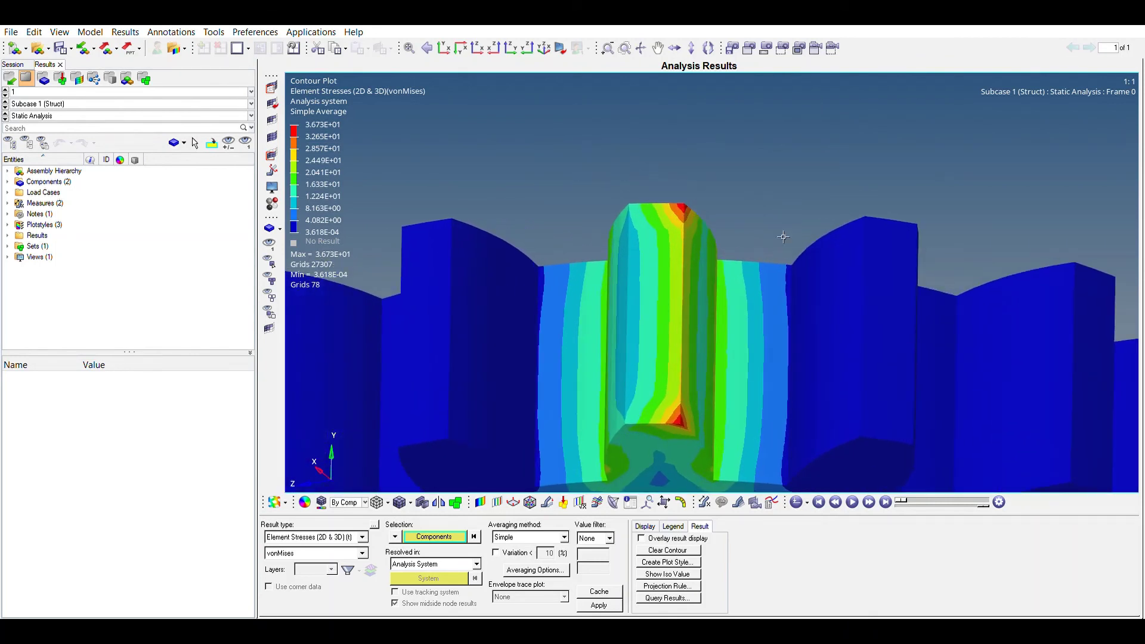
scroll(710, 222, up, 2)
ctrl+right_drag(710, 221, 714, 197)
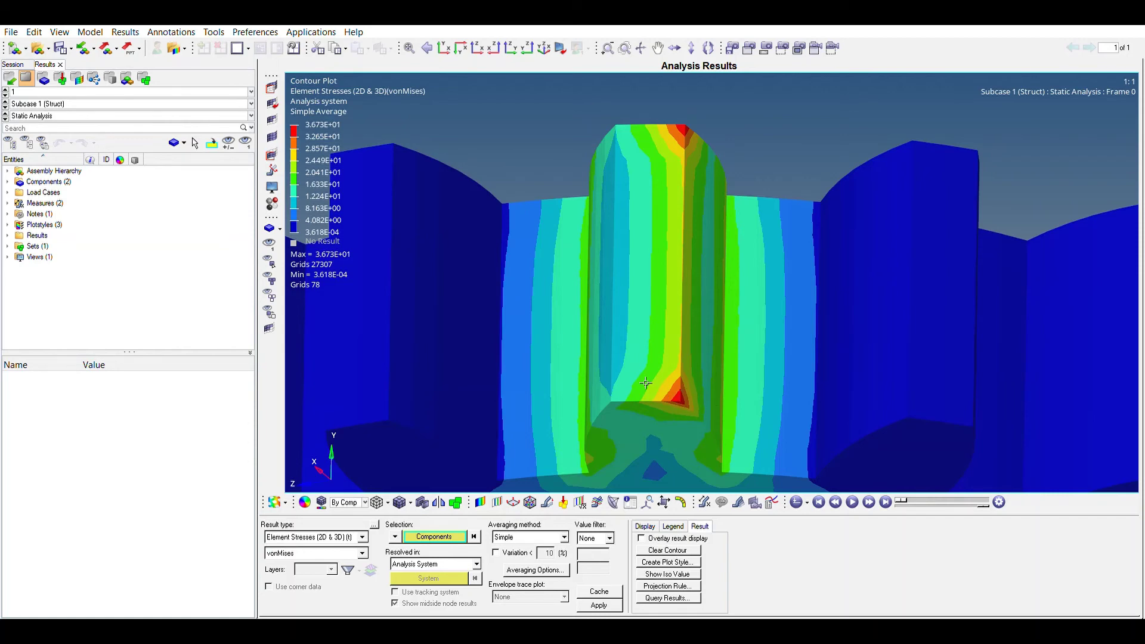
scroll(645, 382, down, 5)
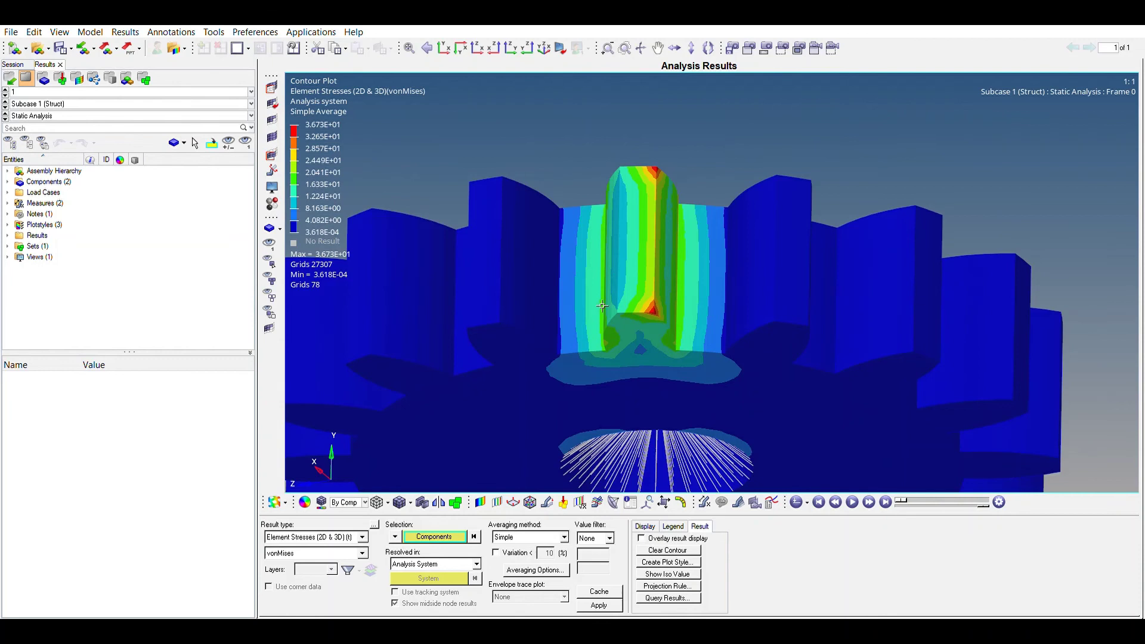
scroll(649, 368, down, 2)
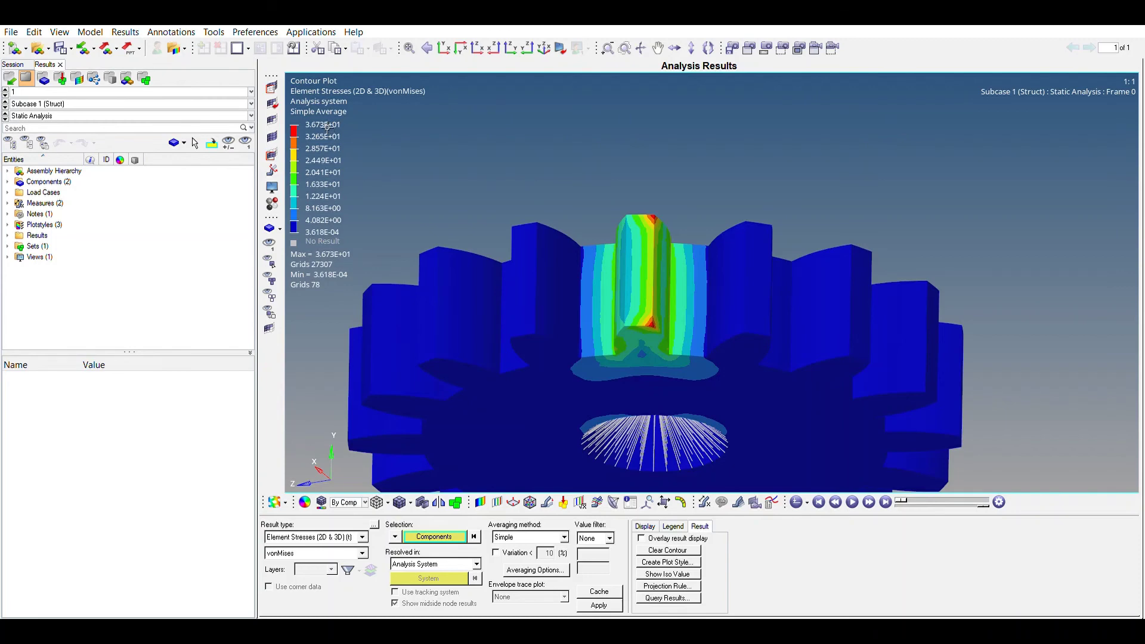
scroll(663, 334, up, 3)
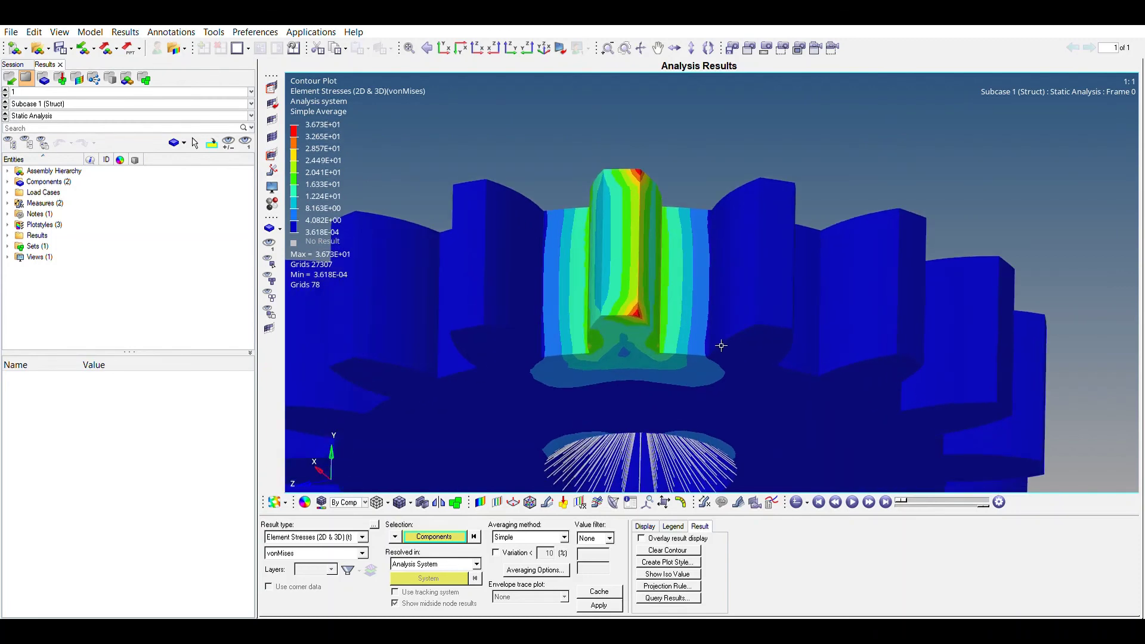
scroll(664, 335, down, 3)
ctrl+drag(663, 334, 649, 293)
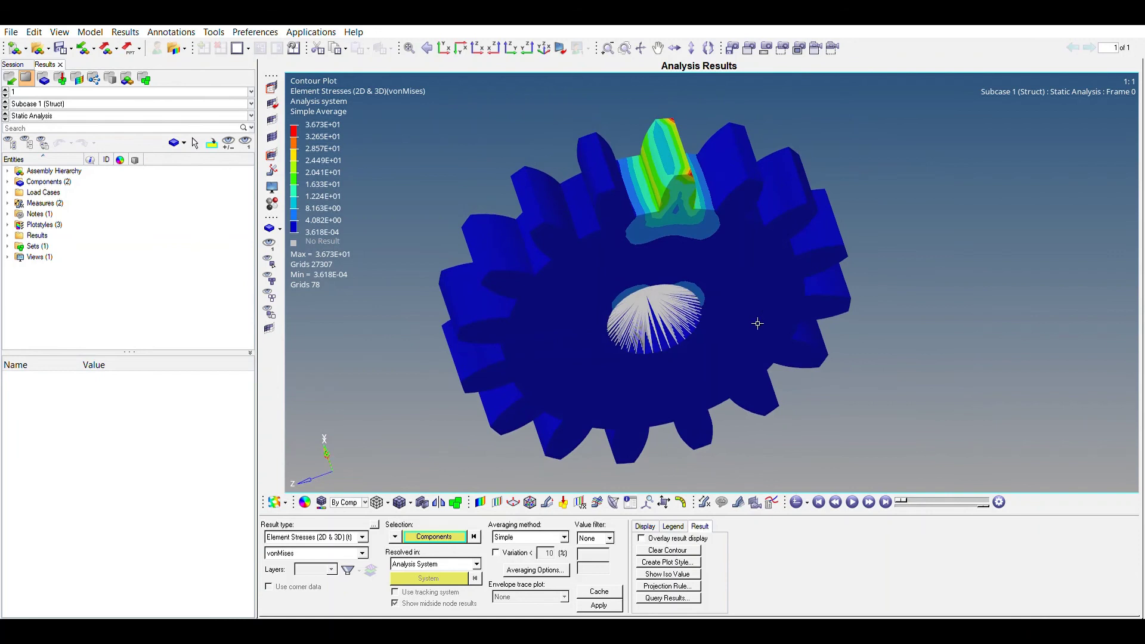